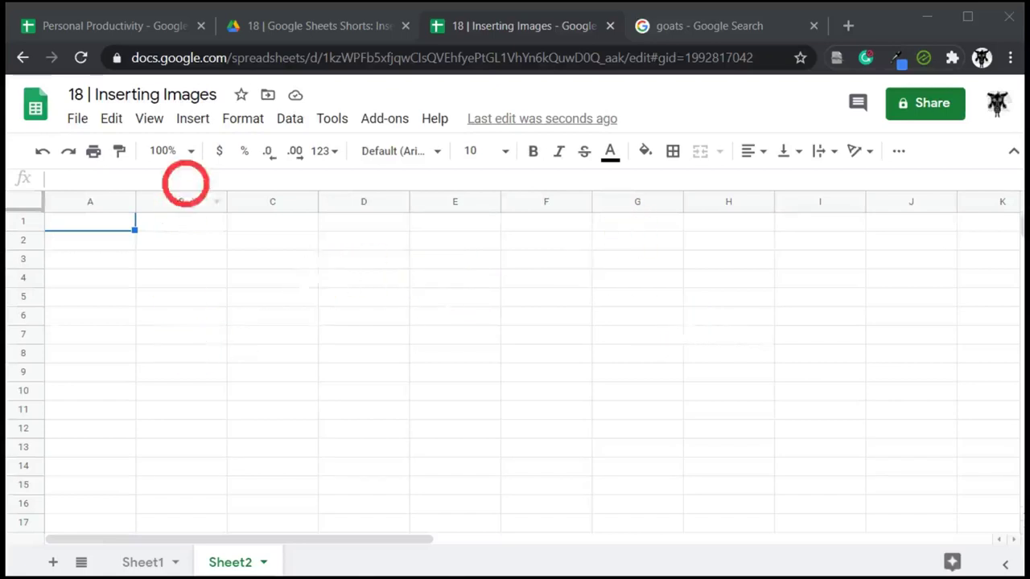
# Choose Insert > Image > Image in cell to place a picture inside a cell
pyautogui.click(193, 121)
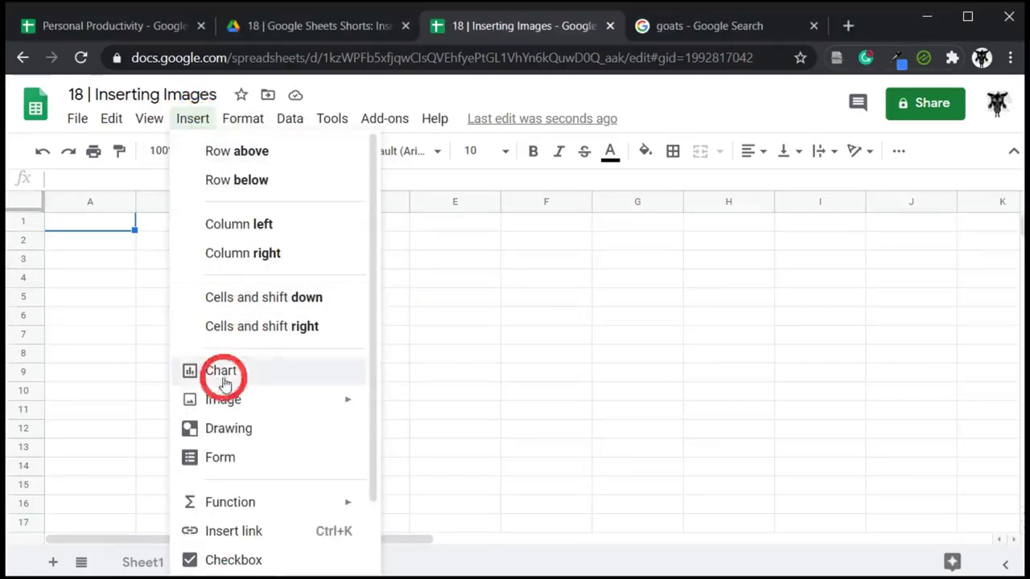
pyautogui.moveTo(229, 393)
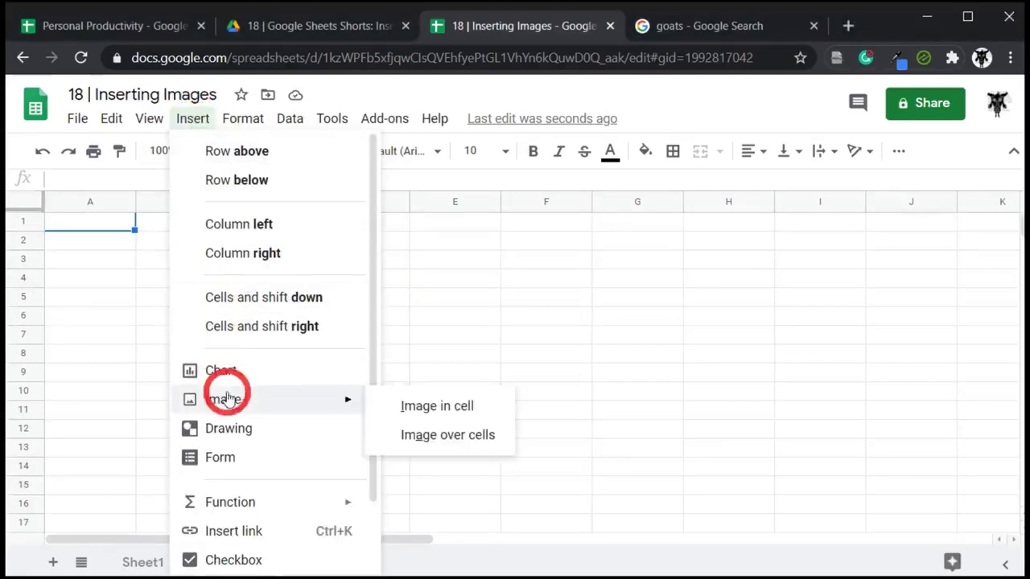
pyautogui.click(489, 420)
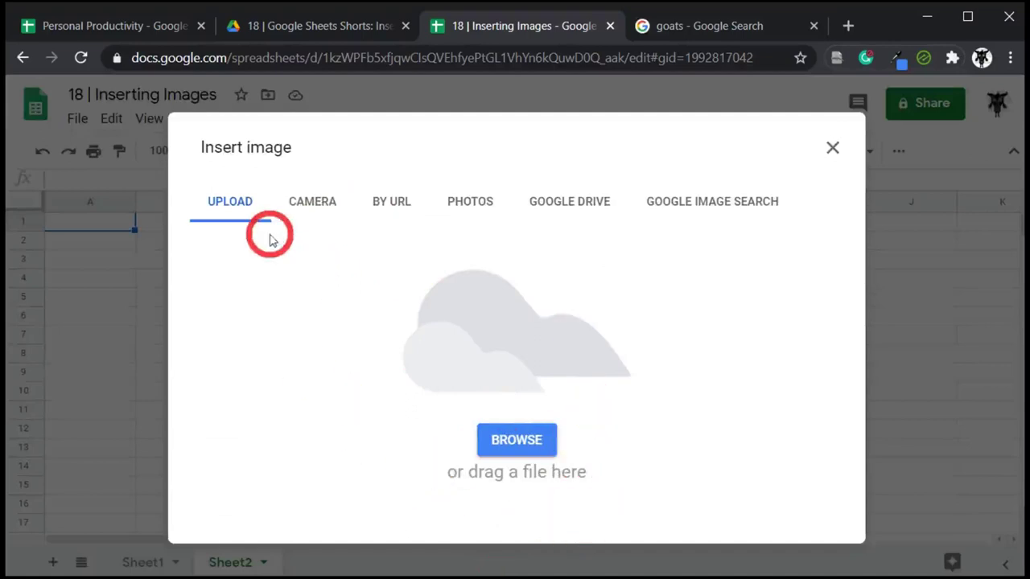
pyautogui.click(304, 202)
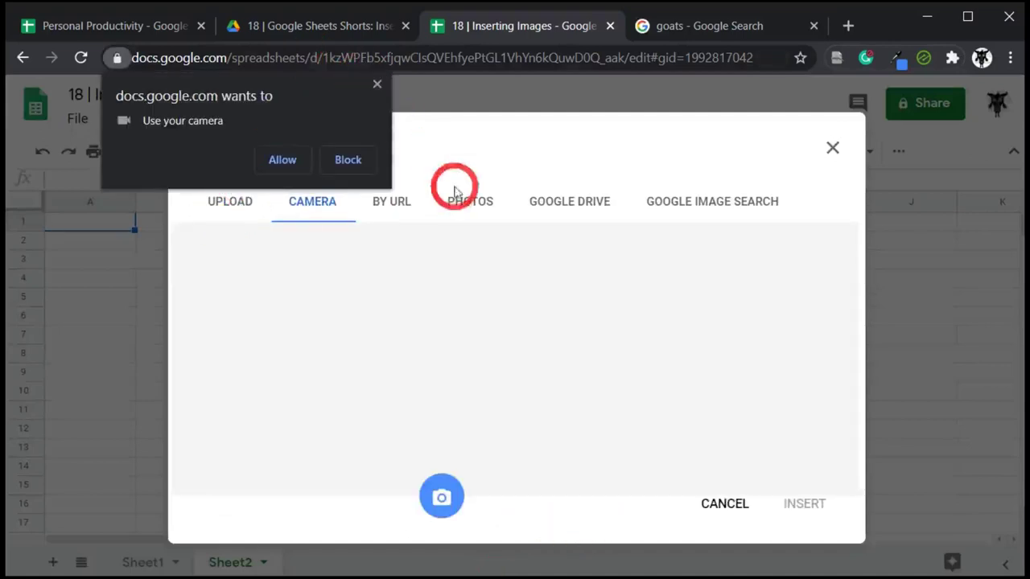
pyautogui.click(399, 202)
pyautogui.click(483, 202)
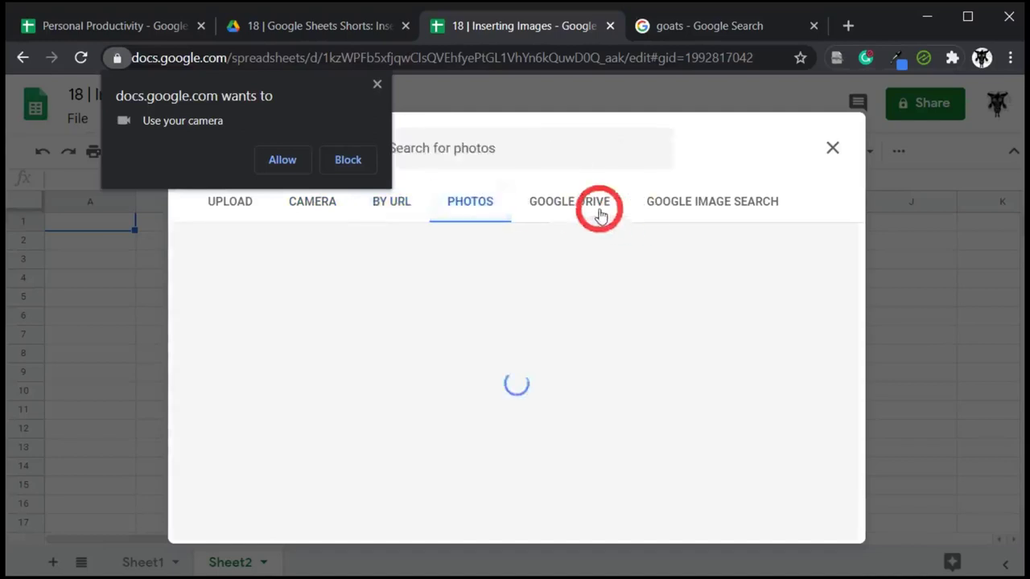
pyautogui.click(596, 205)
pyautogui.click(683, 203)
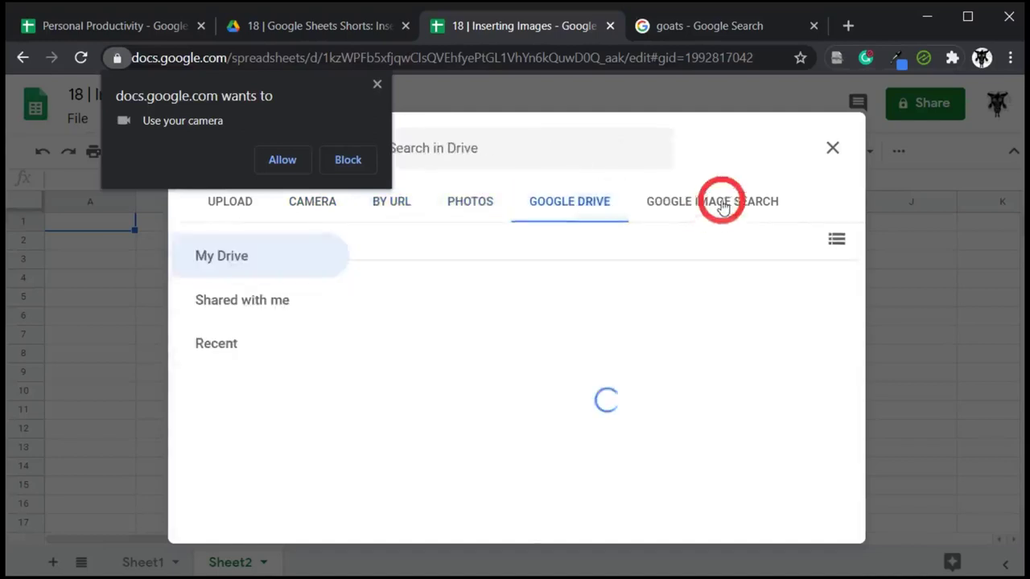
pyautogui.click(570, 199)
pyautogui.click(231, 201)
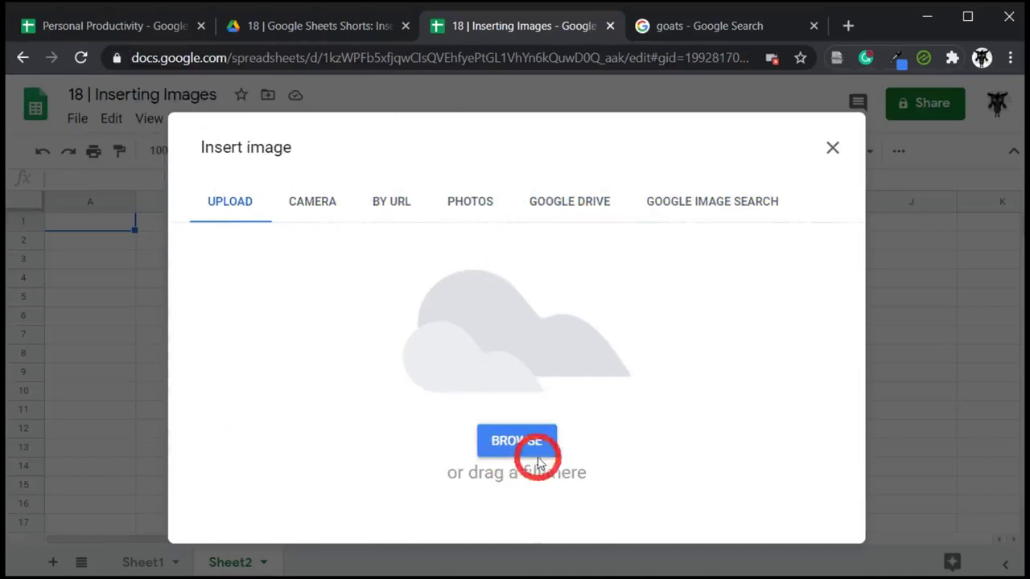
pyautogui.moveTo(493, 573)
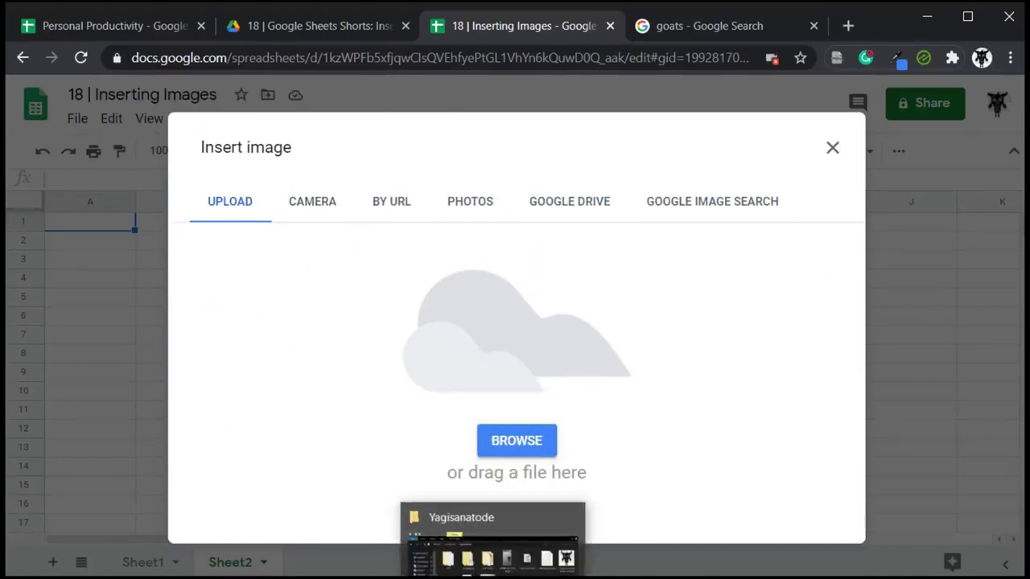
# Drag Goatington in Repose.jpg from the Yagisanatode folder into the upload area for cell A1
pyautogui.click(495, 551)
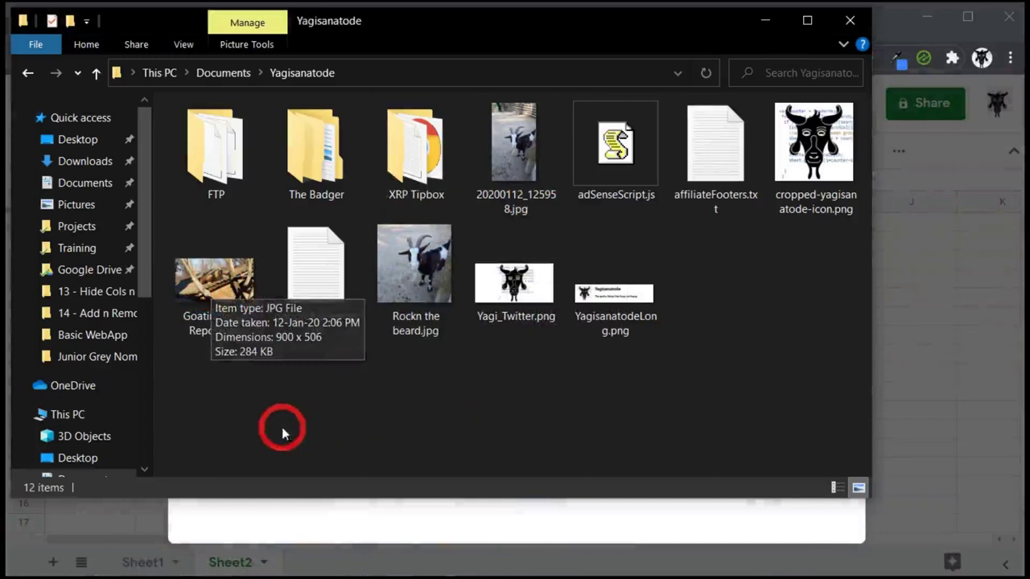
pyautogui.moveTo(216, 273); pyautogui.dragTo(424, 526)
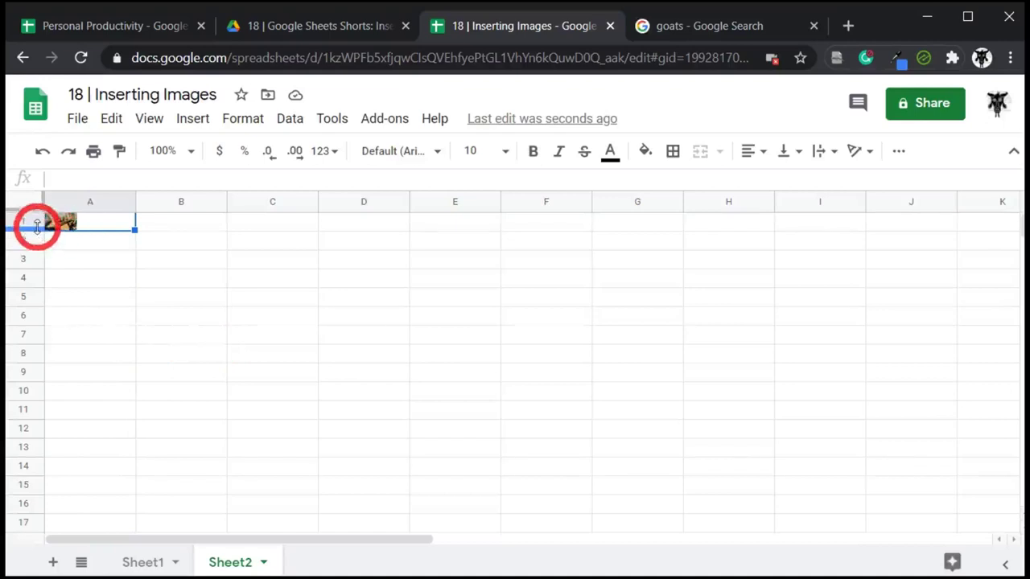
# Make row 1 taller and column A wider, twice each, so the photo enlarges, then select cell A4
pyautogui.moveTo(37, 227); pyautogui.dragTo(27, 341)
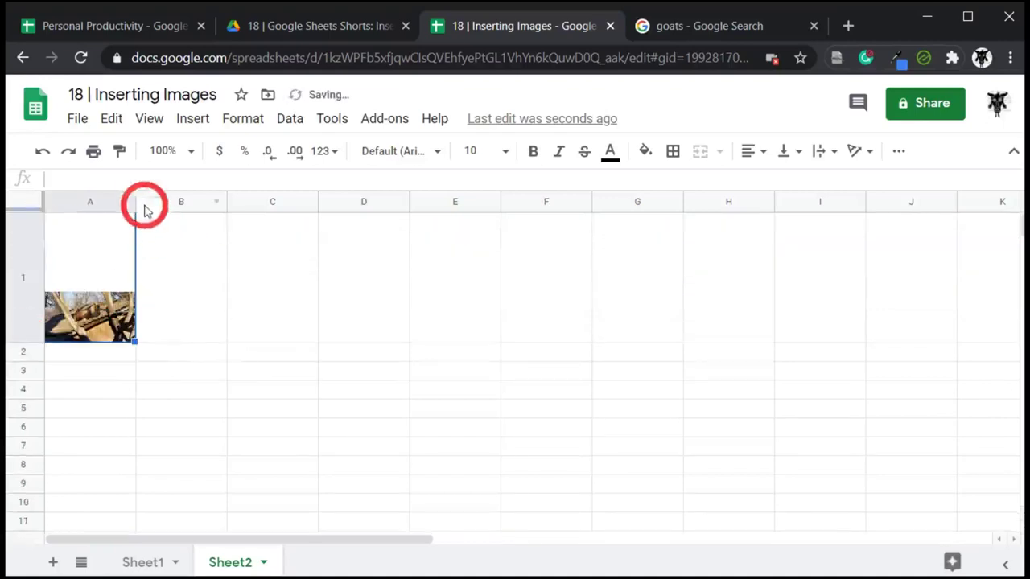
pyautogui.moveTo(134, 200); pyautogui.dragTo(280, 202)
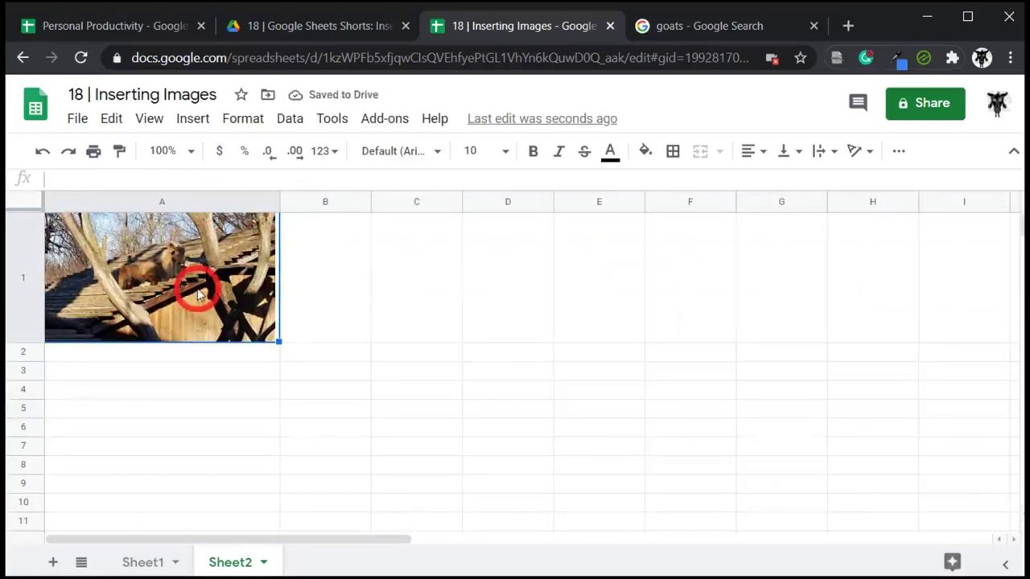
pyautogui.moveTo(24, 342); pyautogui.dragTo(26, 440)
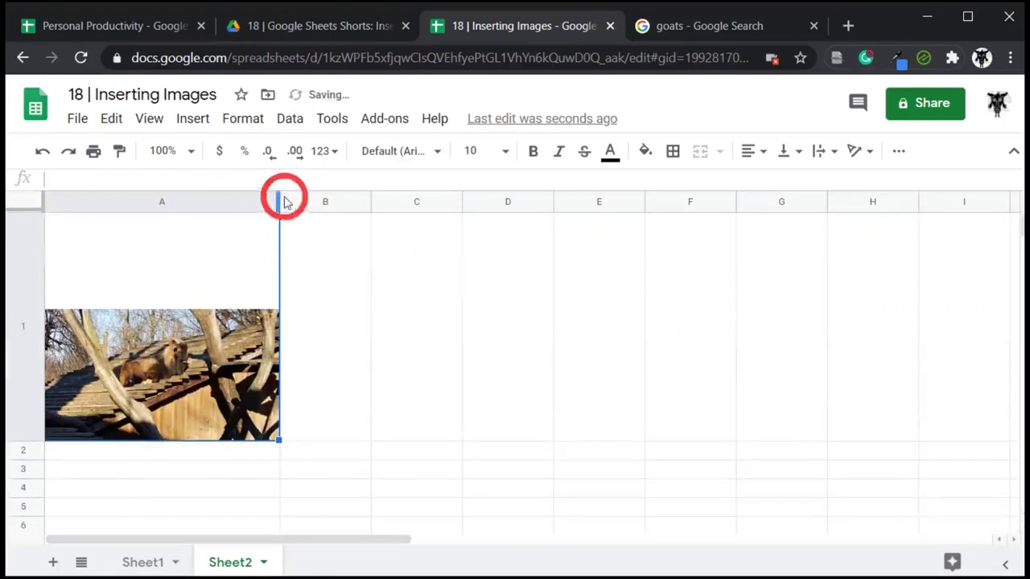
pyautogui.moveTo(280, 201); pyautogui.dragTo(460, 229)
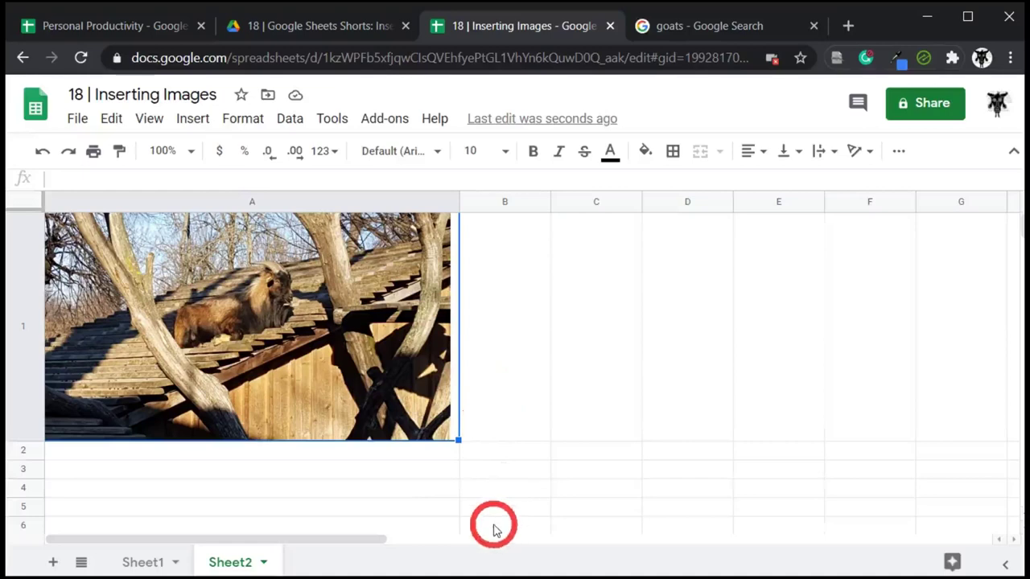
pyautogui.click(593, 363)
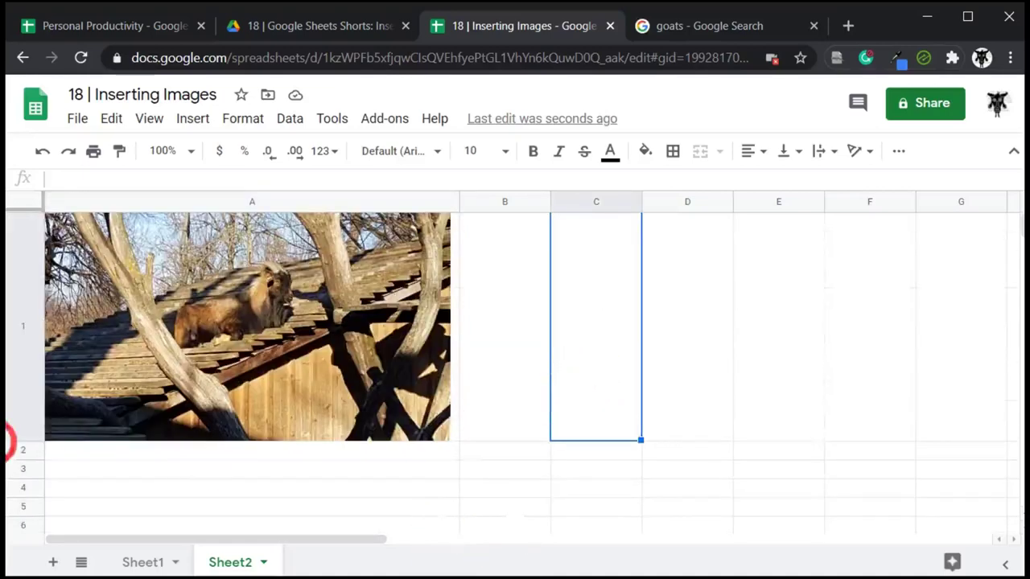
pyautogui.click(113, 493)
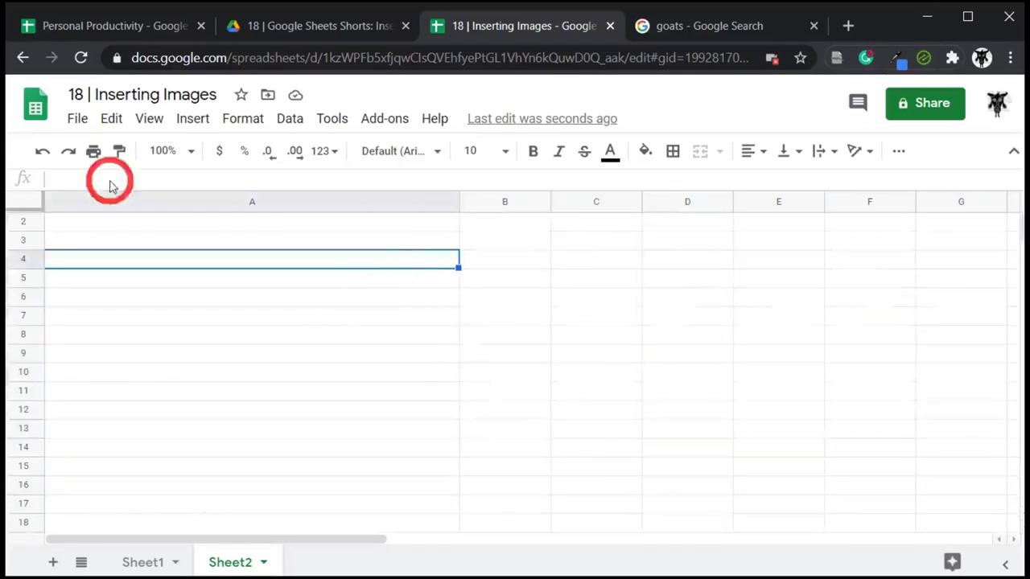
# Choose Insert > Image > Image over cells
pyautogui.click(192, 116)
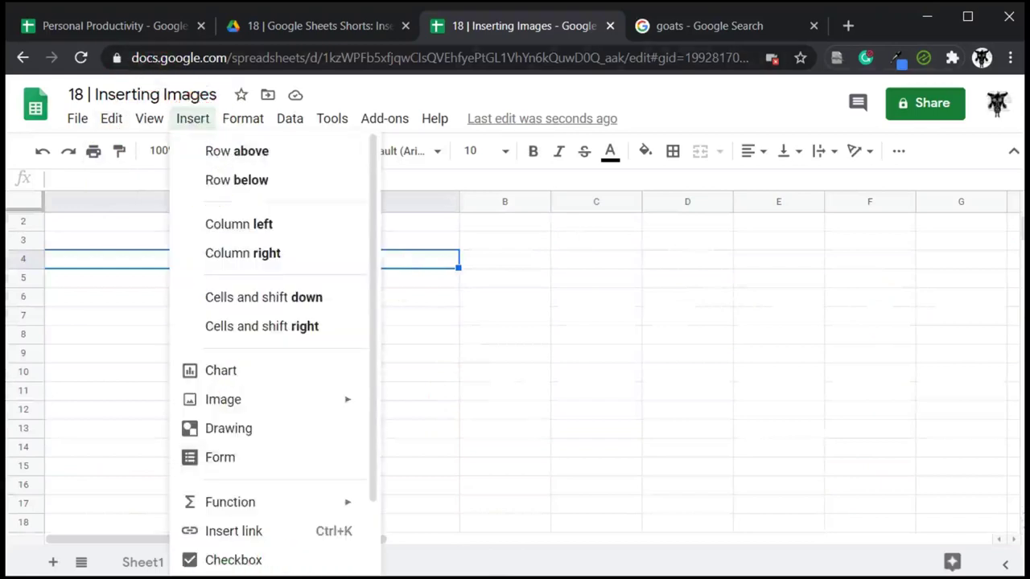
pyautogui.moveTo(288, 398)
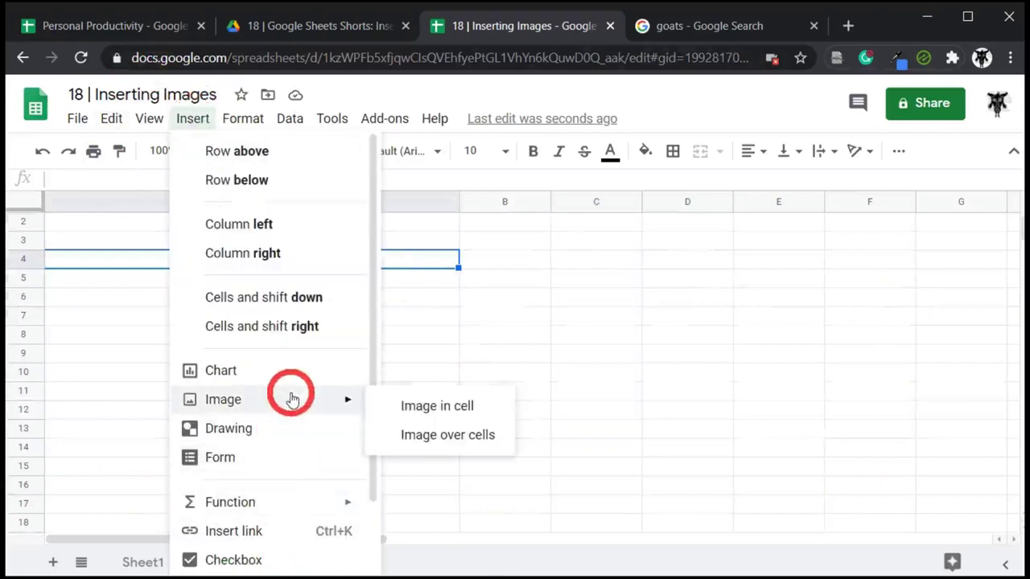
pyautogui.click(475, 435)
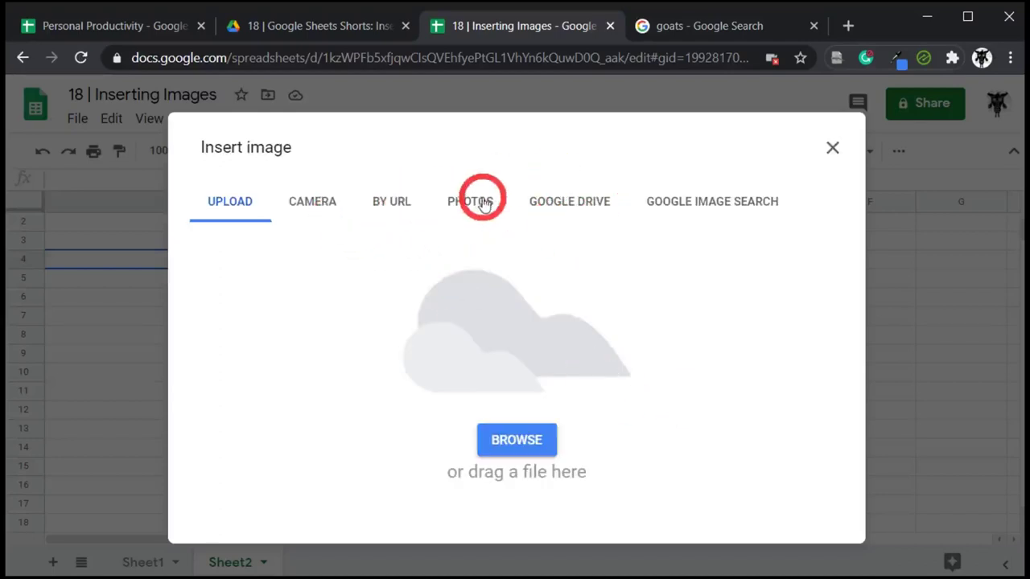
# Insert the black Yagi goat logo from Google Drive's Recent files over the cells
pyautogui.click(566, 211)
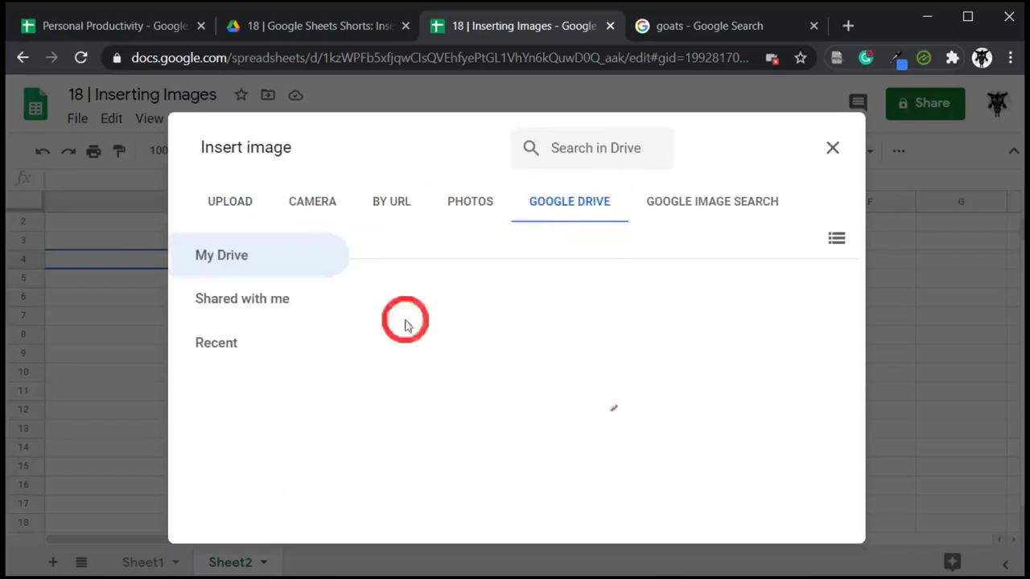
pyautogui.click(230, 348)
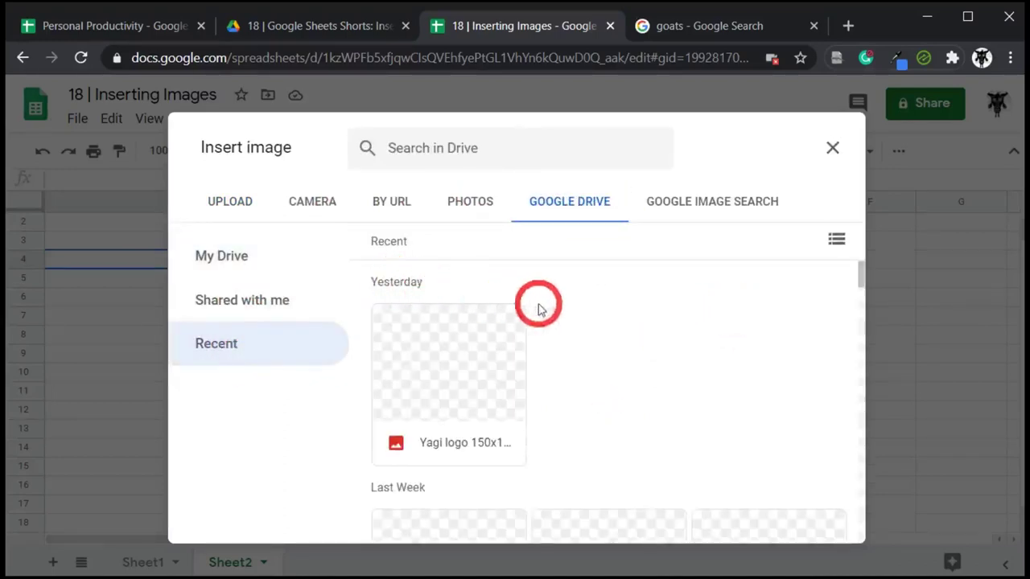
pyautogui.click(453, 380)
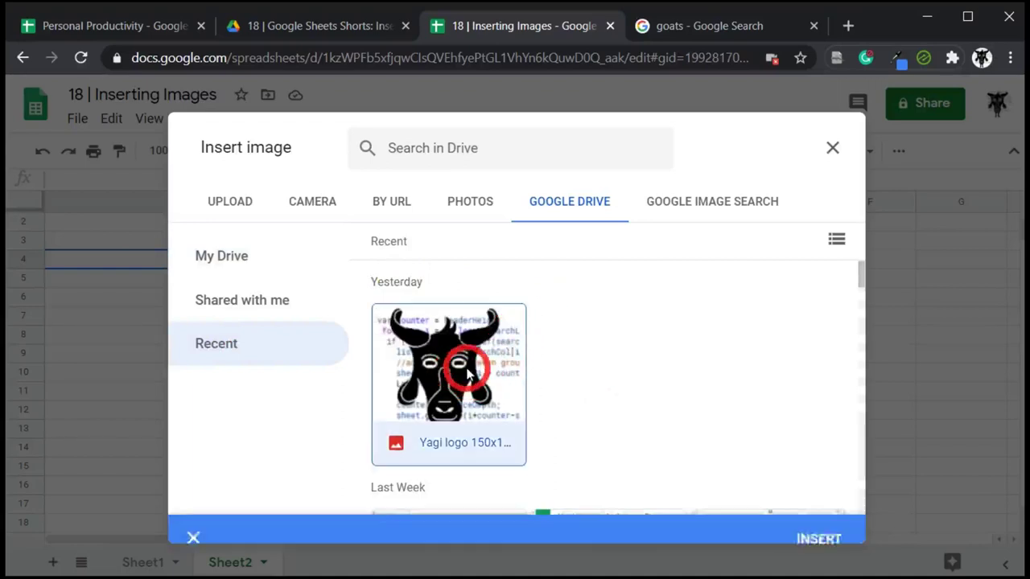
pyautogui.click(829, 520)
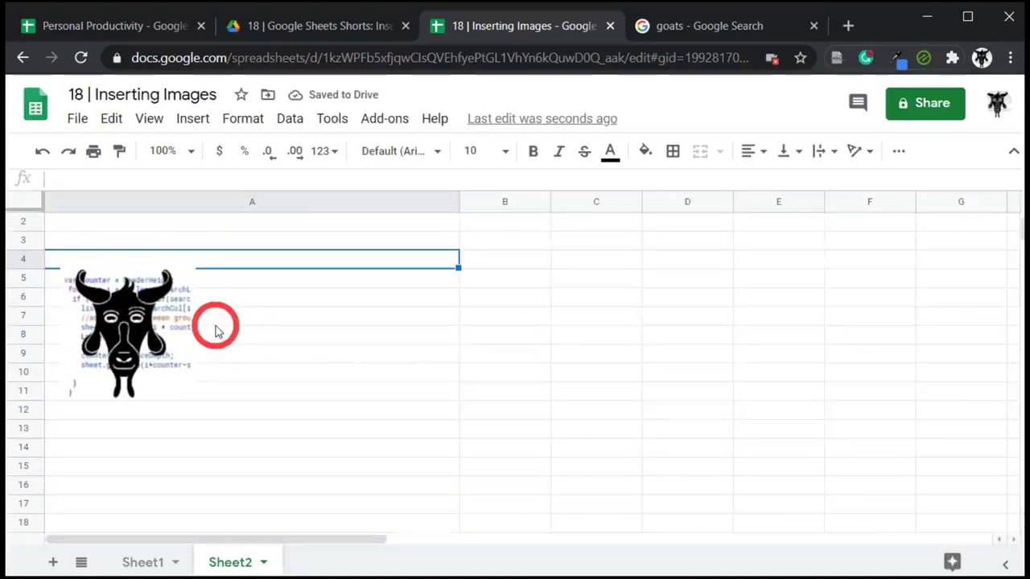
# Stretch the goat logo by its corner handle to about row 13 and open its three-dot menu
pyautogui.click(156, 306)
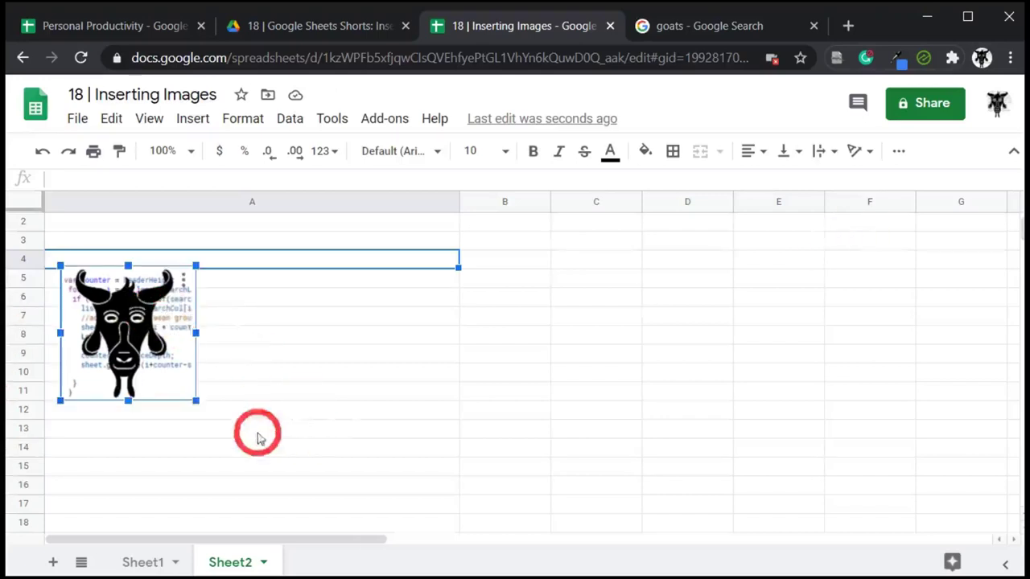
pyautogui.moveTo(196, 400); pyautogui.dragTo(238, 441)
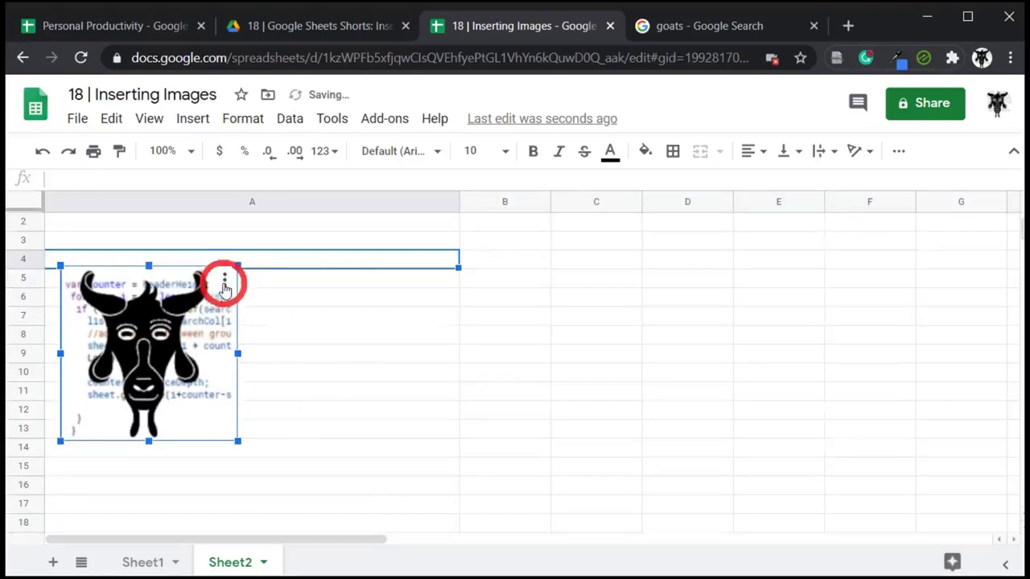
pyautogui.click(225, 284)
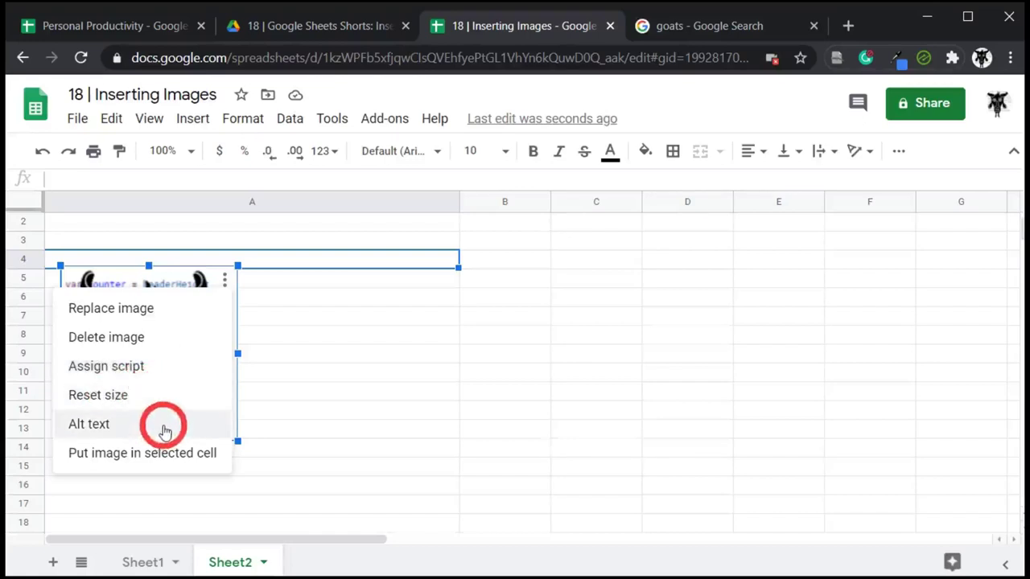
# Give the logo alt text titled 'Yagisanatode' with the description 'The Coding Goat'
pyautogui.click(164, 430)
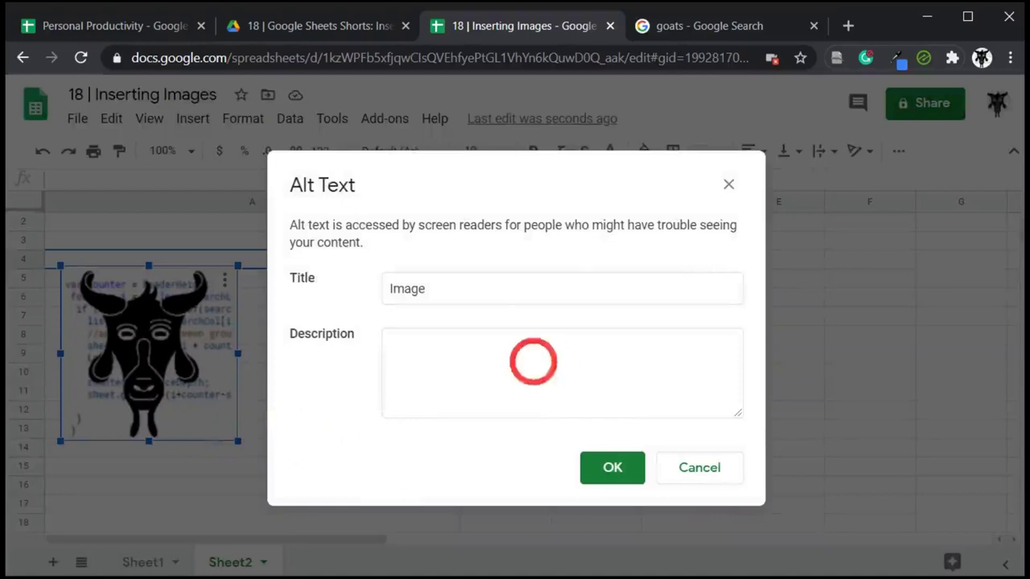
pyautogui.doubleClick(517, 291)
pyautogui.write('Y')
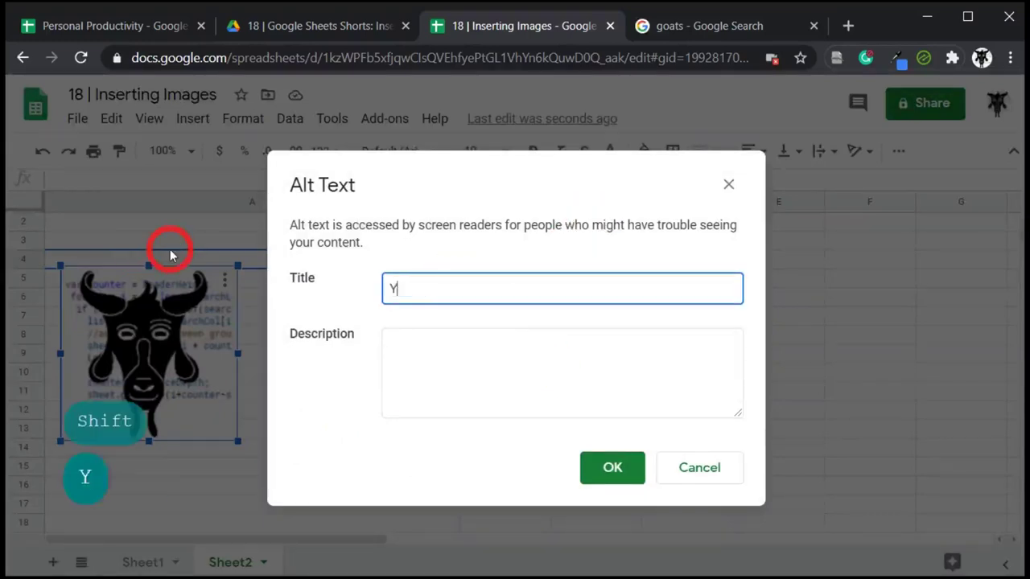
pyautogui.write('agisanatode')
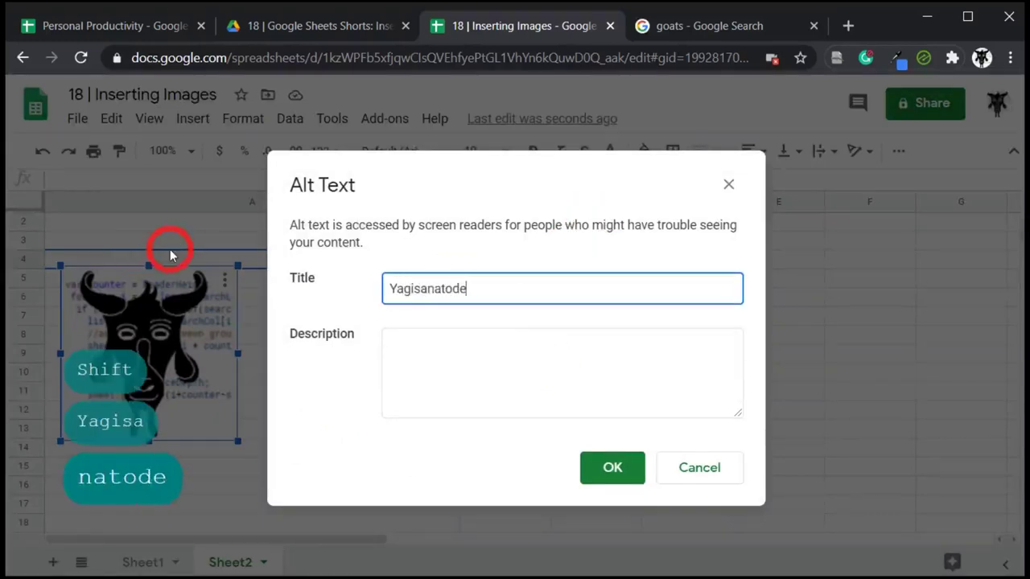
pyautogui.press('Tab')
pyautogui.write('The Go')
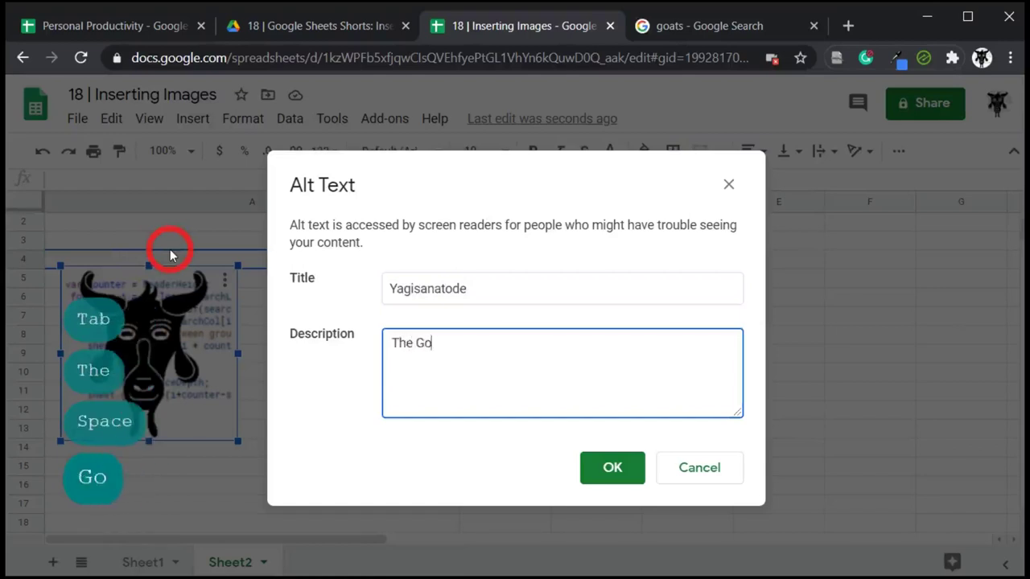
pyautogui.write('a')
pyautogui.press('BackSpace')
pyautogui.press('BackSpace')
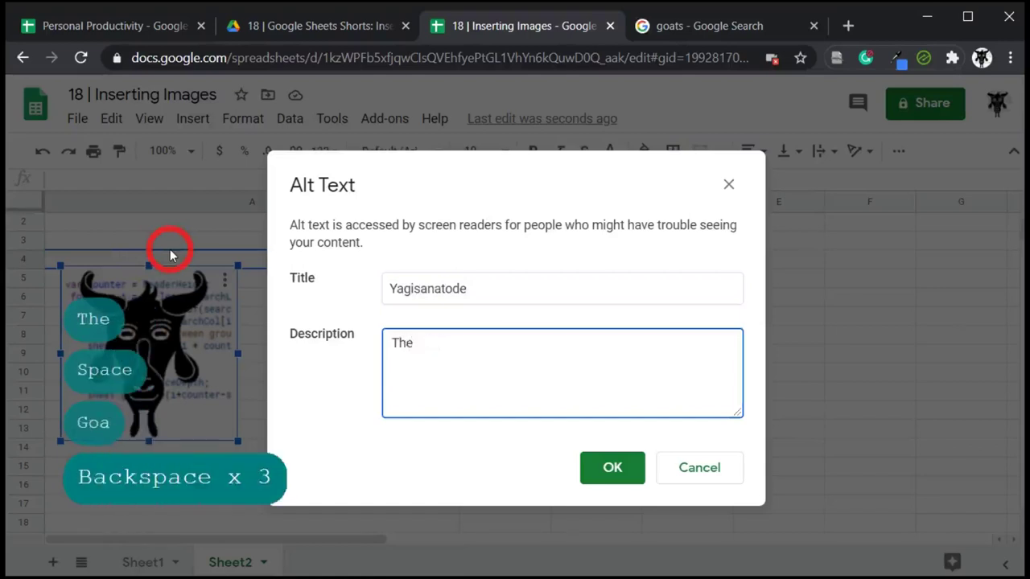
pyautogui.write('Coad')
pyautogui.press('BackSpace')
pyautogui.press('BackSpace')
pyautogui.write('=d')
pyautogui.press('BackSpace')
pyautogui.press('BackSpace')
pyautogui.press('BackSpace')
pyautogui.press('BackSpace')
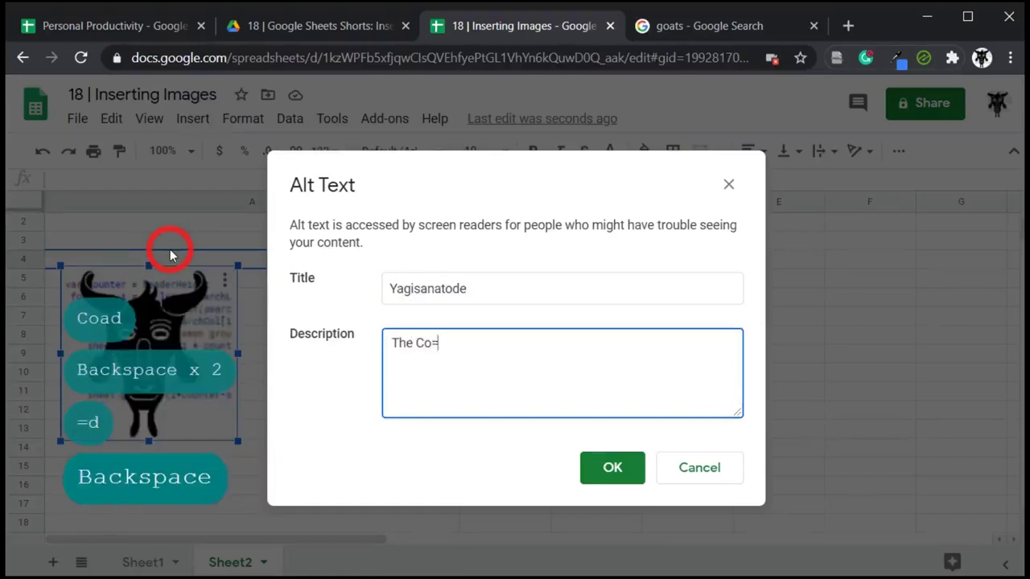
pyautogui.write('Coding Goat')
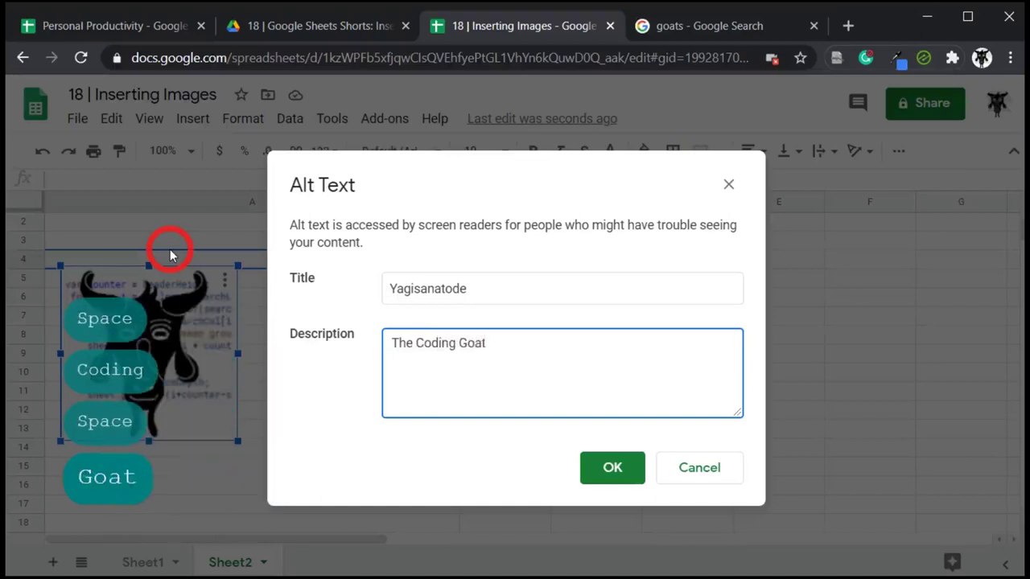
# Save the alt text and select cell A17 below the goat logo
pyautogui.click(620, 483)
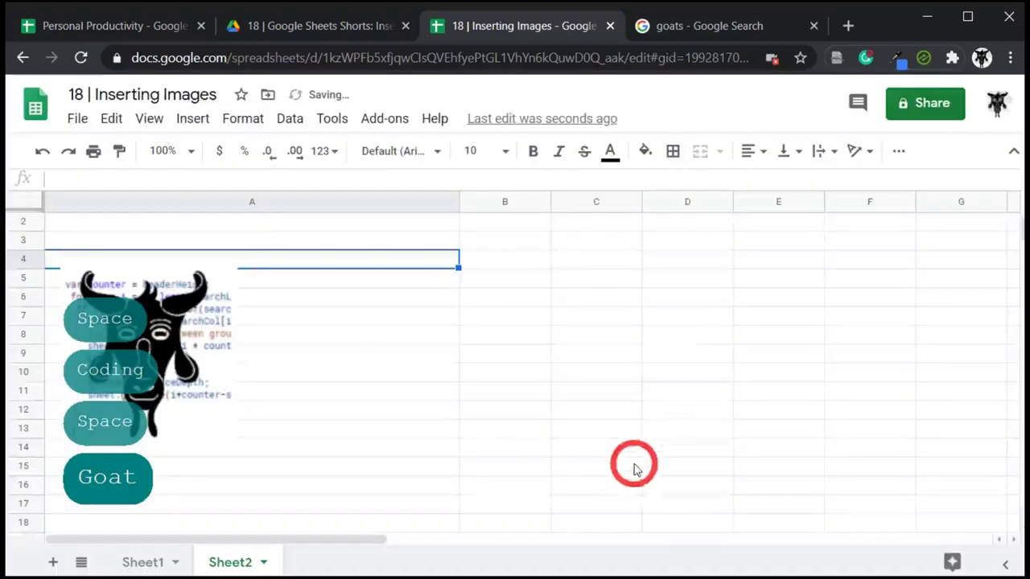
pyautogui.scroll(-2, 105, 397)
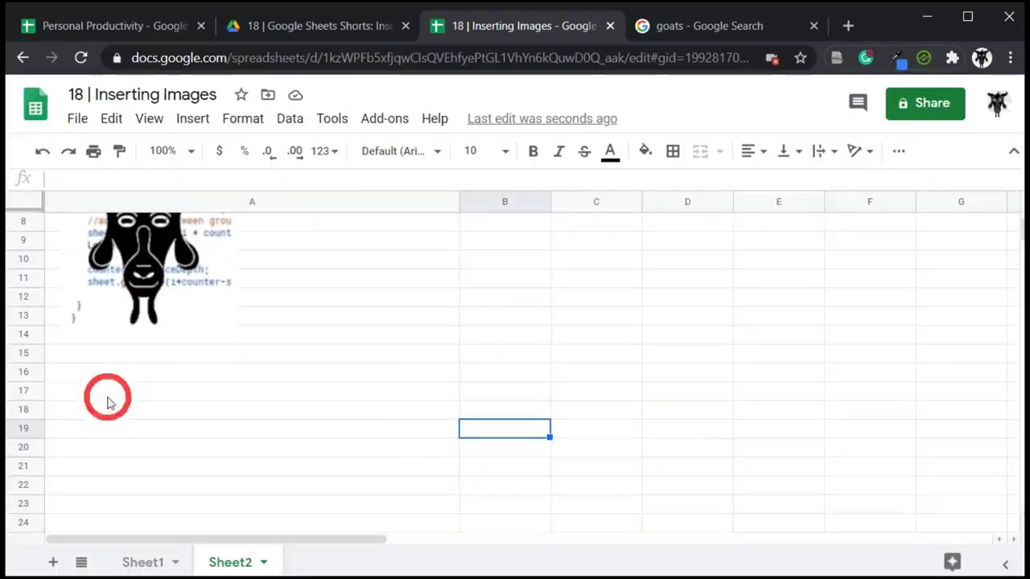
pyautogui.click(115, 393)
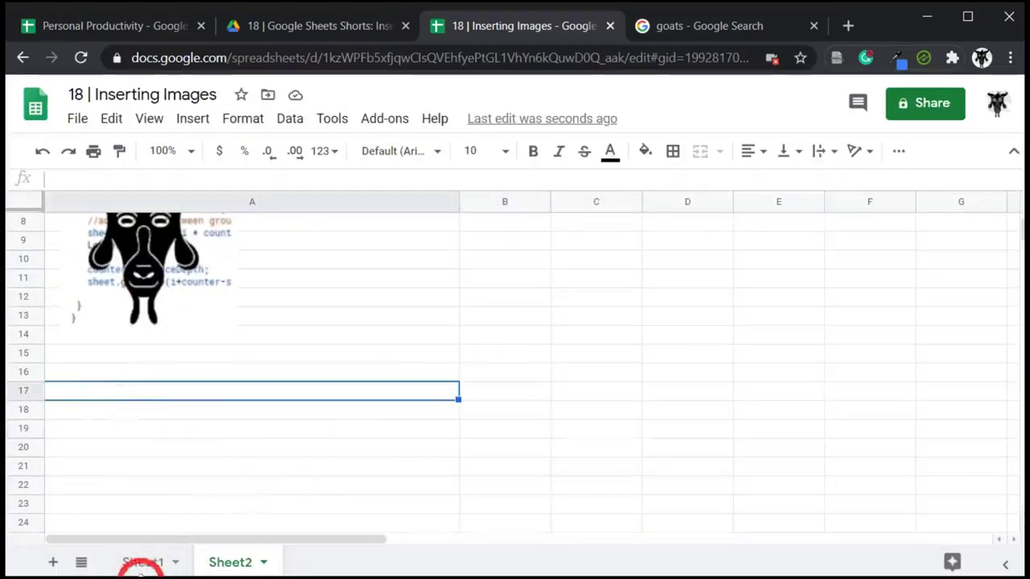
# Copy the Wikimedia goat photo link from Sheet1's C1 and return to Sheet2
pyautogui.click(142, 562)
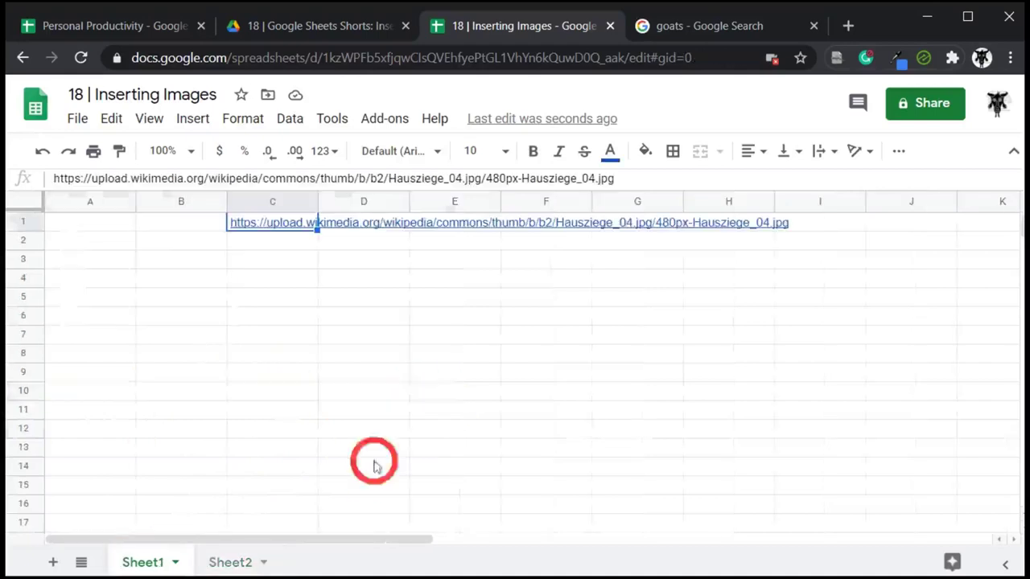
pyautogui.moveTo(254, 240); pyautogui.dragTo(302, 228)
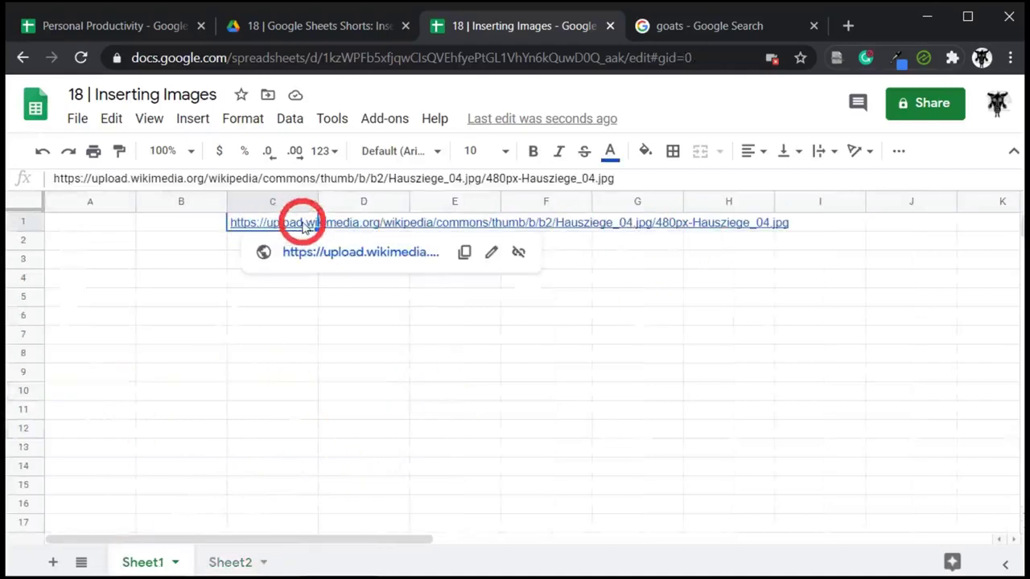
pyautogui.click(463, 252)
pyautogui.click(242, 563)
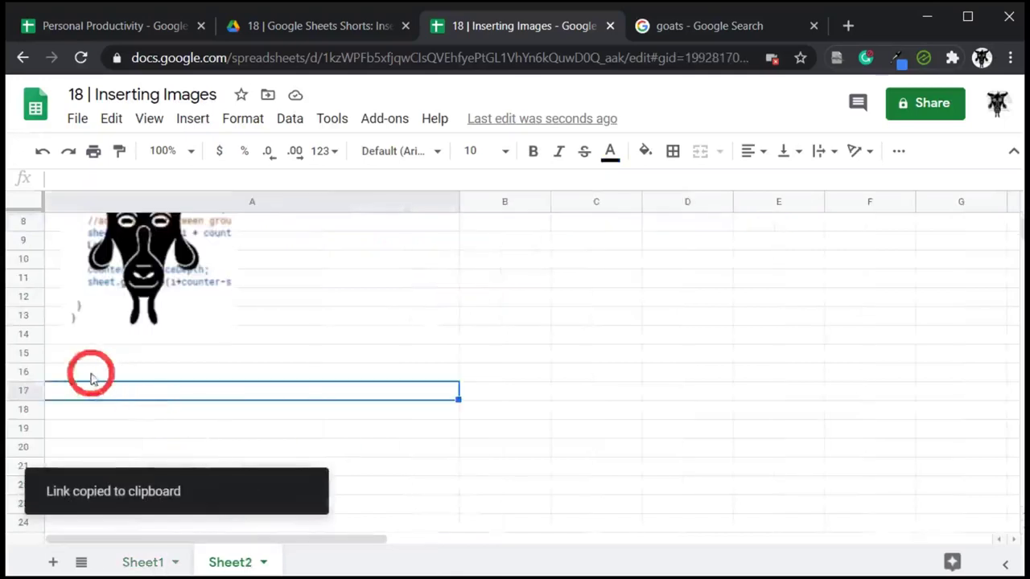
pyautogui.click(194, 119)
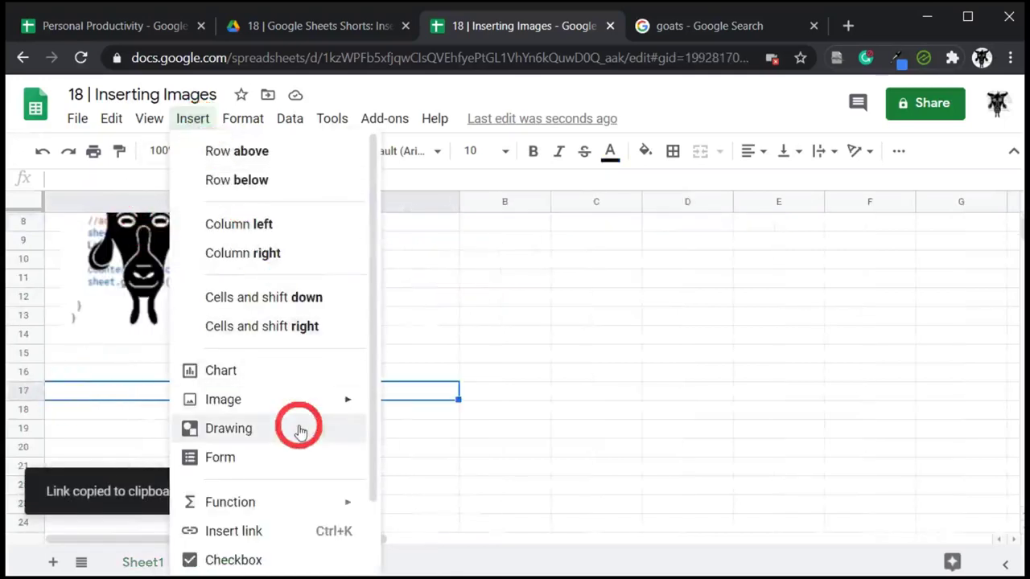
# Insert the goat photo over the cells by pasting its copied URL
pyautogui.moveTo(303, 406)
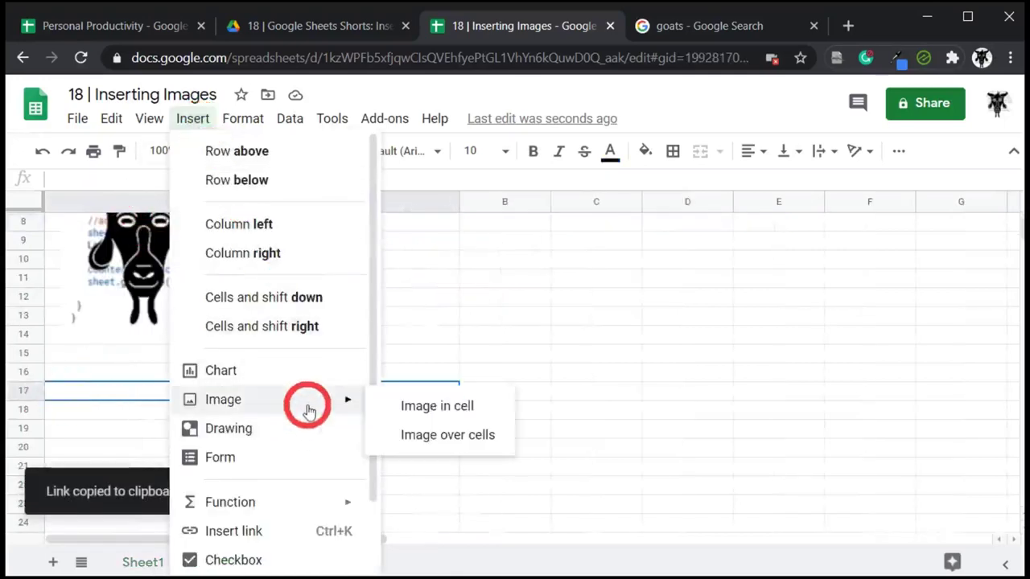
pyautogui.click(458, 435)
pyautogui.click(389, 208)
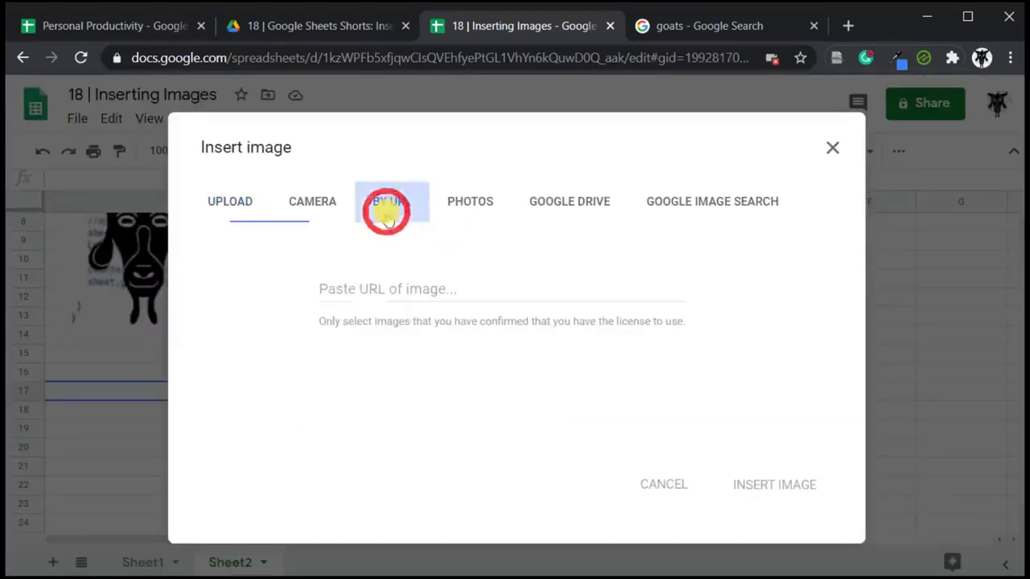
pyautogui.click(394, 289)
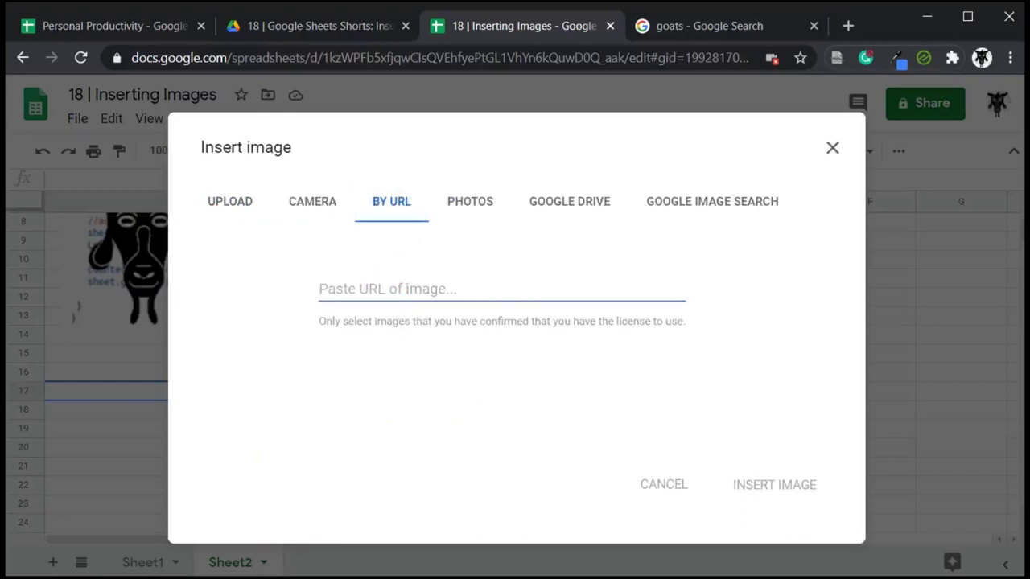
pyautogui.hotkey('ctrl', 'v')
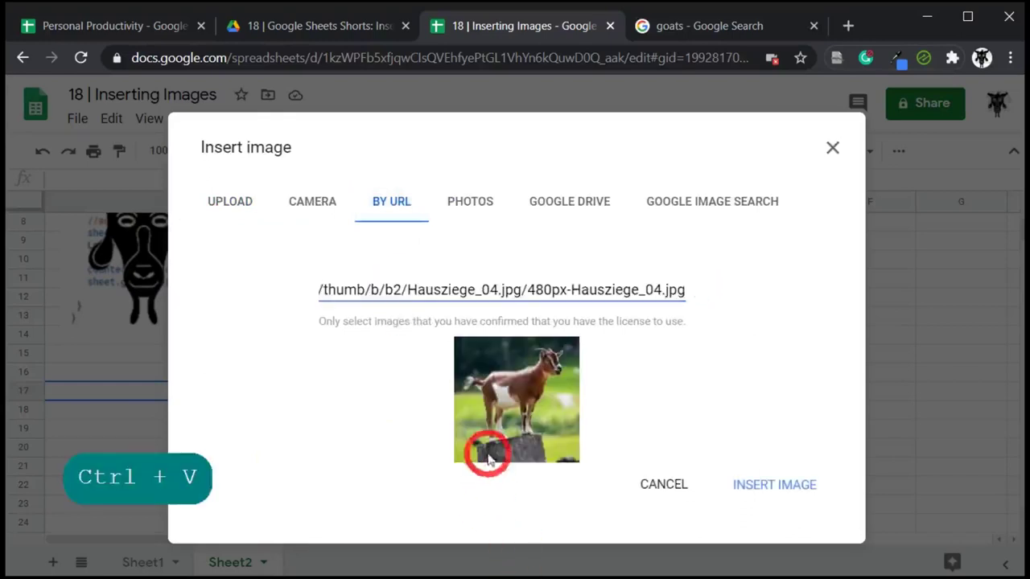
pyautogui.click(746, 486)
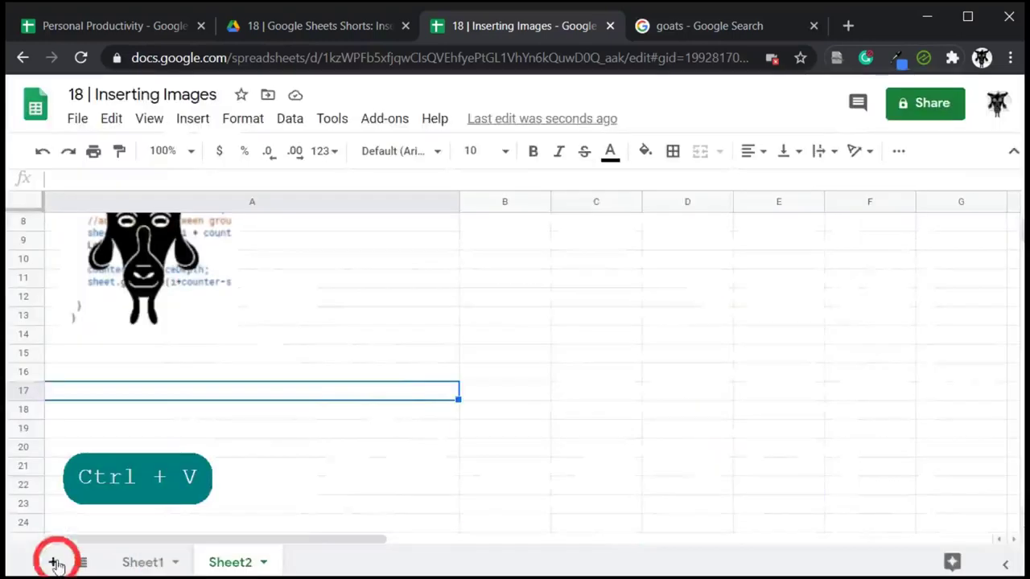
# Check the placed goat photo, select cell A33 below it, and switch to the 'goats' image results
pyautogui.scroll(-3, 447, 371)
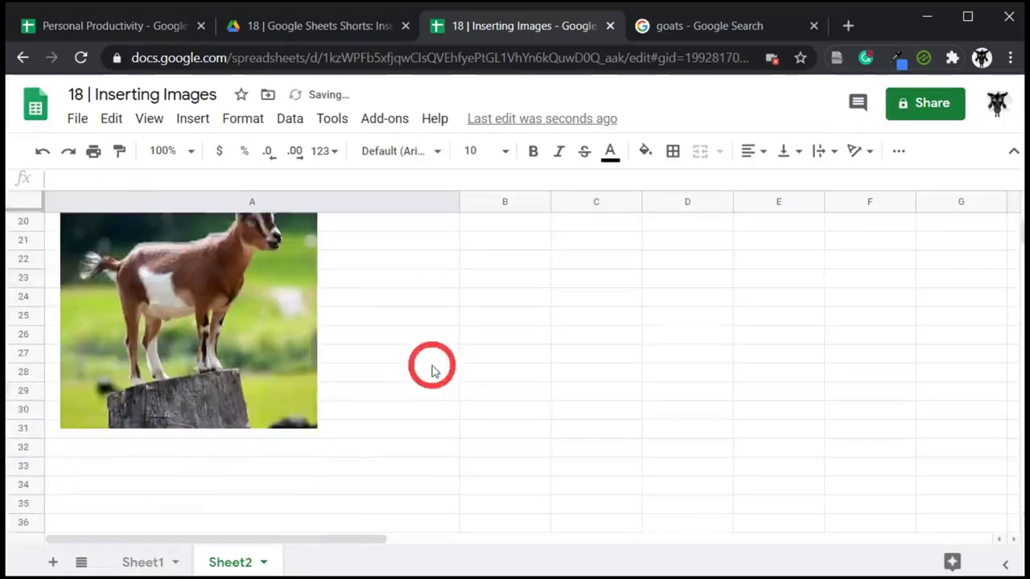
pyautogui.scroll(2, 430, 368)
pyautogui.click(276, 394)
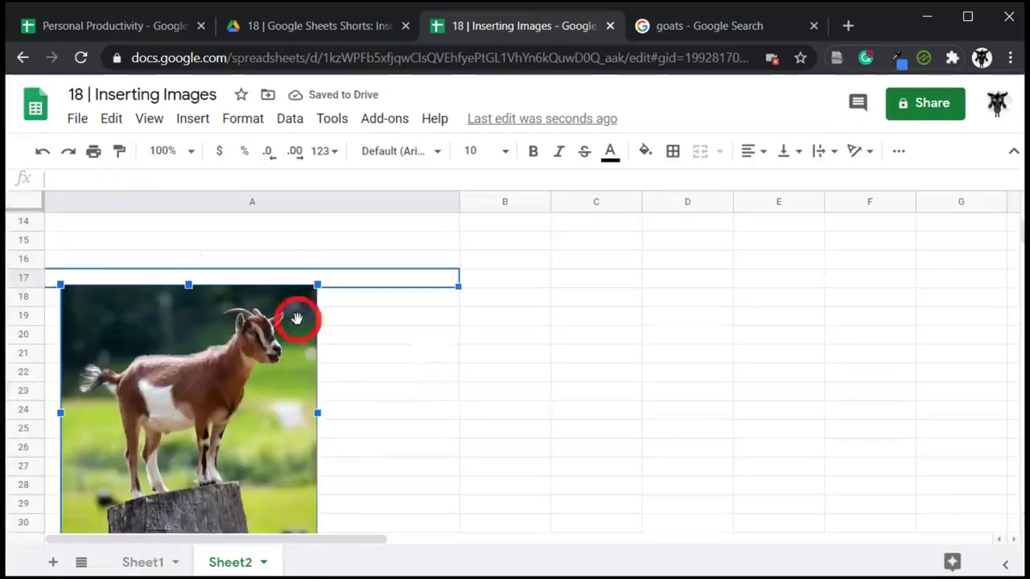
pyautogui.click(378, 315)
pyautogui.click(238, 371)
pyautogui.scroll(-4, 281, 368)
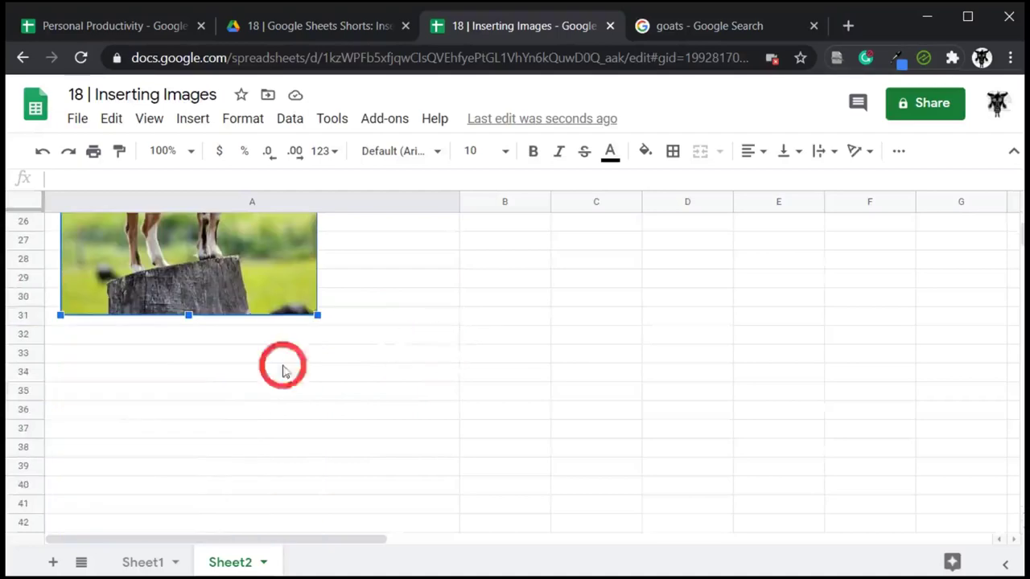
pyautogui.click(83, 360)
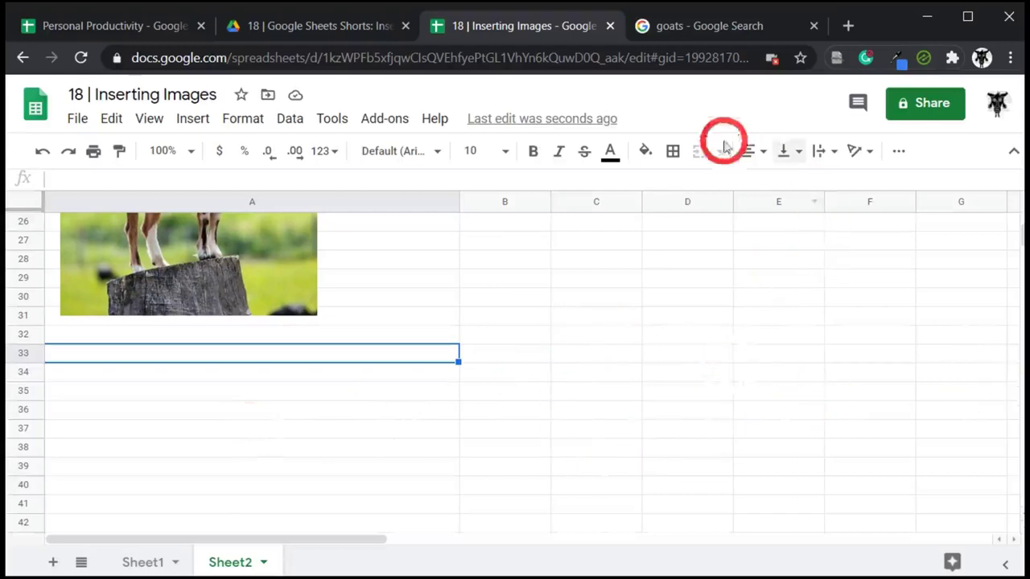
pyautogui.click(719, 27)
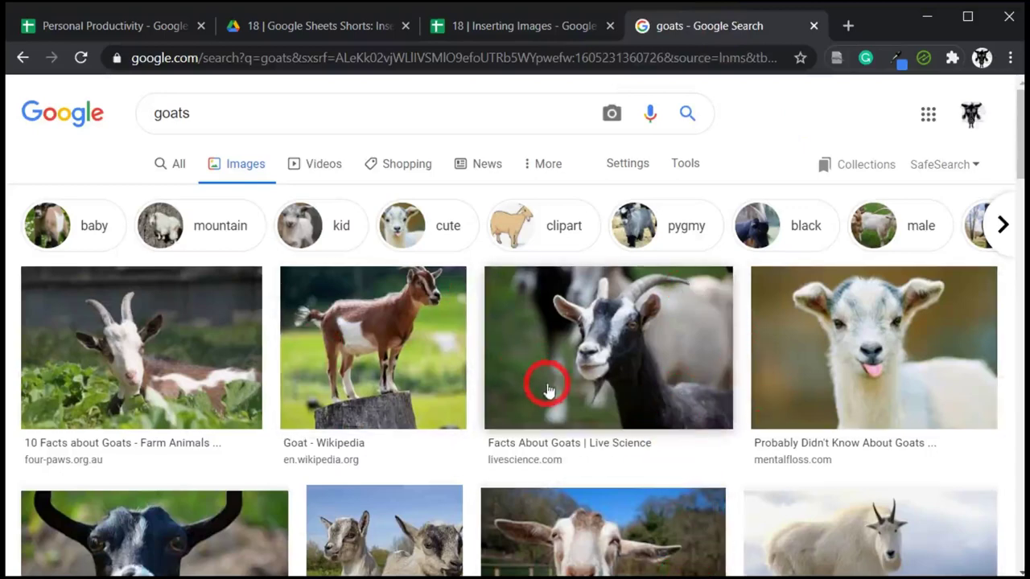
# Snip a screenshot of the Google 'goats' image results and return to the Inserting Images spreadsheet
pyautogui.press('shift+super+s')
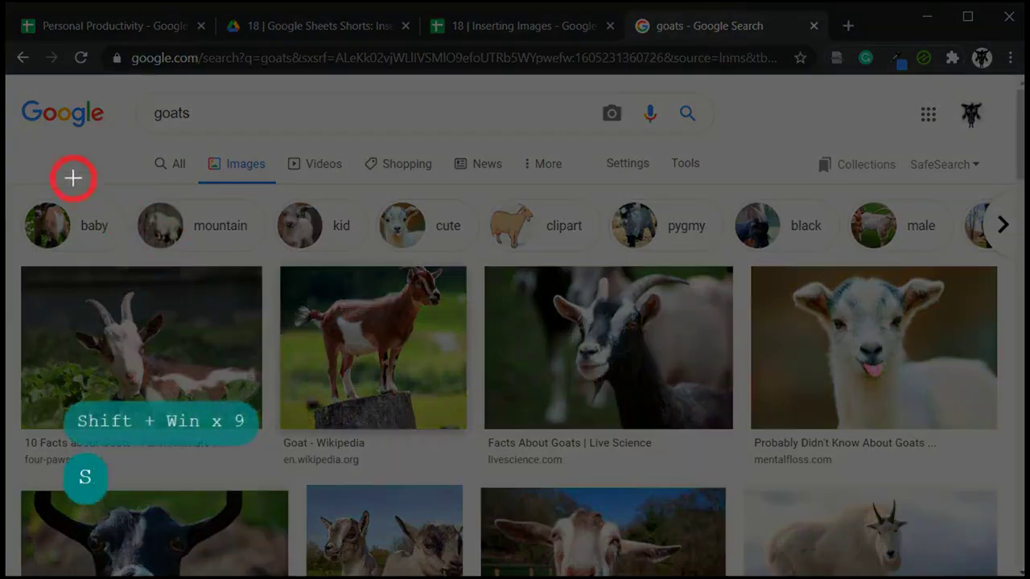
pyautogui.moveTo(72, 178)
pyautogui.mouseDown()
pyautogui.moveTo(814, 533)
pyautogui.moveTo(824, 525)
pyautogui.moveTo(813, 524)
pyautogui.mouseUp()
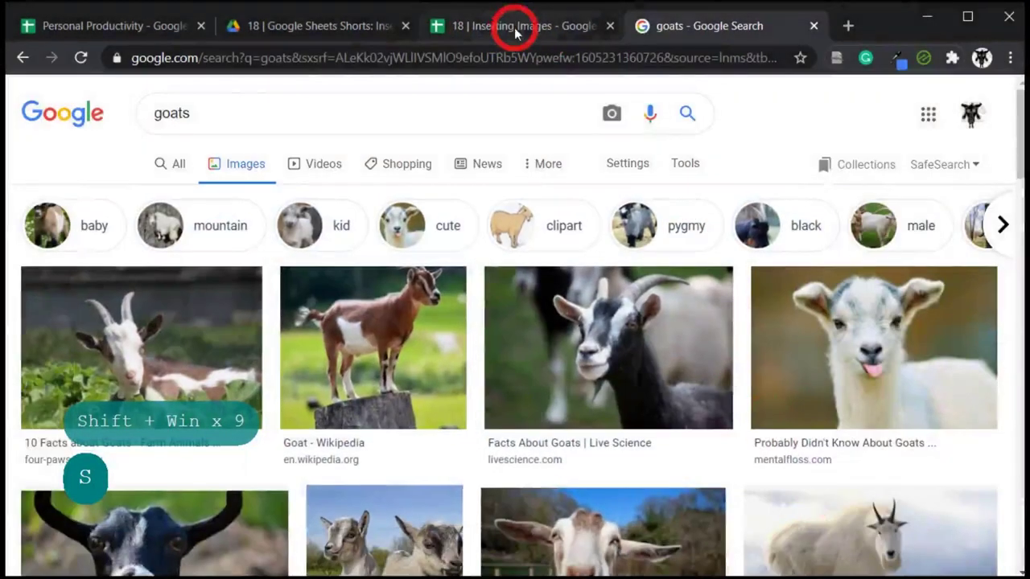
pyautogui.click(501, 27)
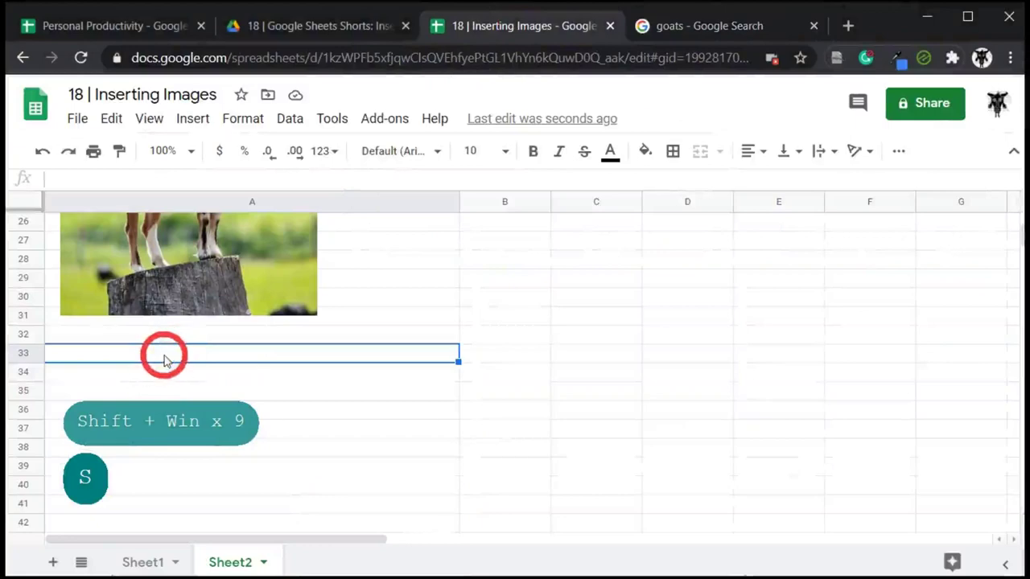
# Paste the goat search screenshot at A33 and shrink it to end near column E
pyautogui.hotkey('ctrl', 'v')
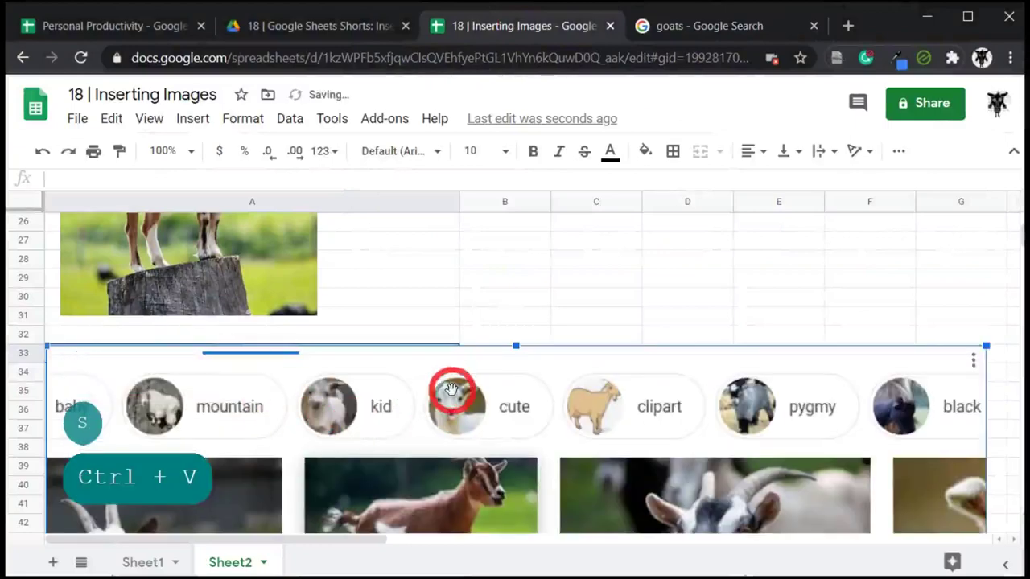
pyautogui.scroll(-8, 456, 394)
pyautogui.moveTo(993, 327); pyautogui.dragTo(722, 248)
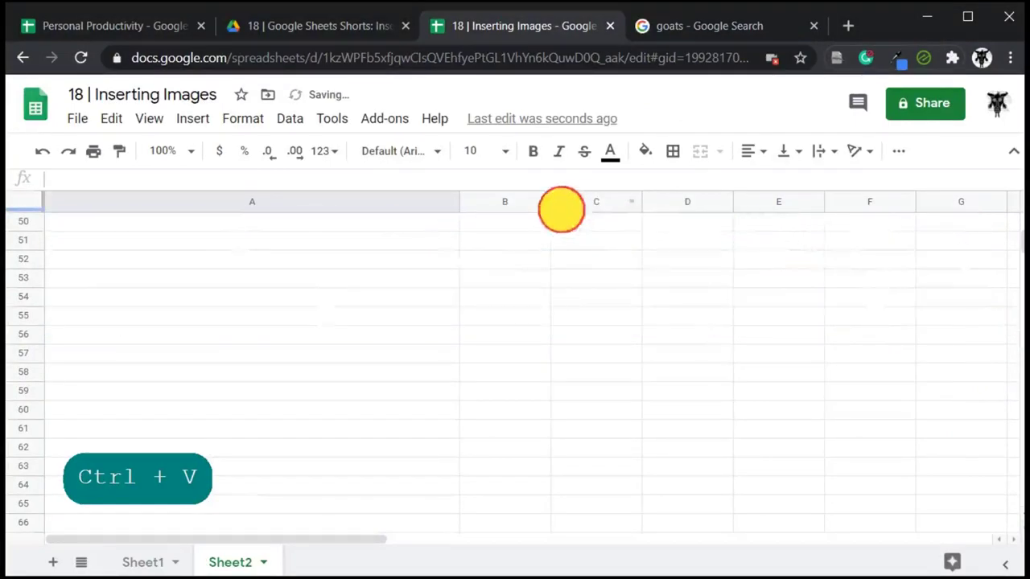
# Shrink the screenshot further to fit column A's width, then deselect it
pyautogui.scroll(4, 402, 540)
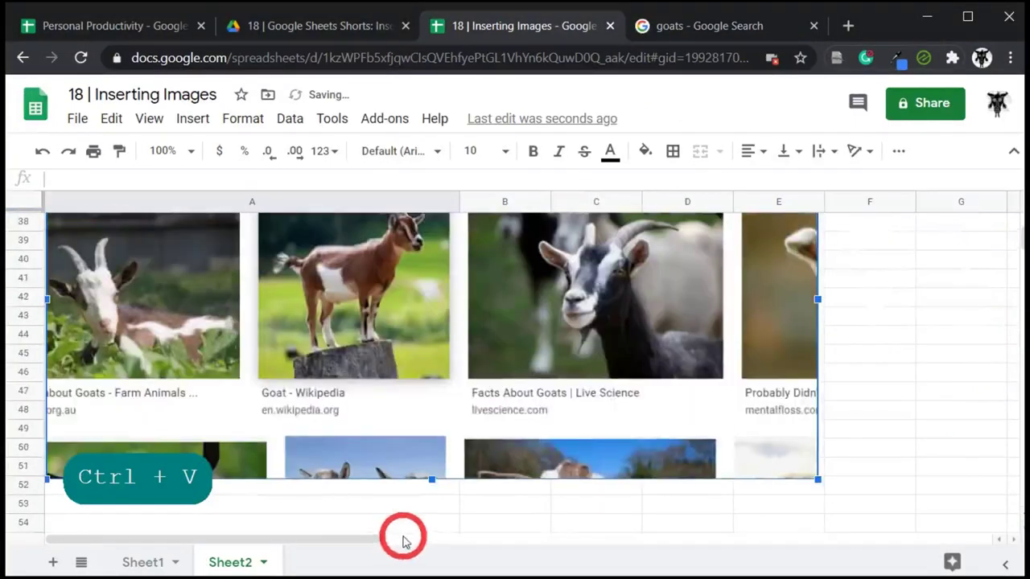
pyautogui.moveTo(816, 479); pyautogui.dragTo(230, 301)
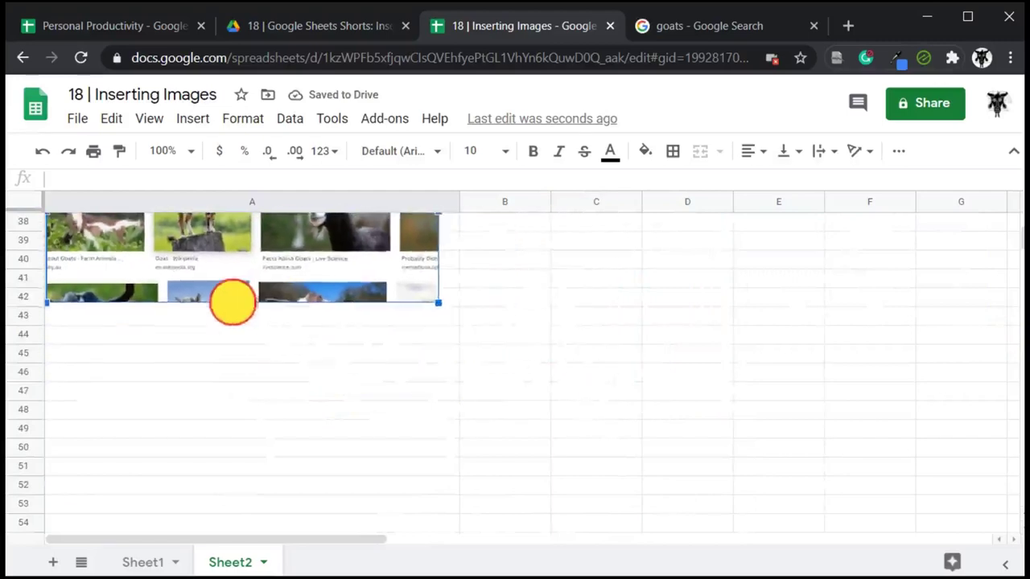
pyautogui.scroll(4, 220, 434)
pyautogui.scroll(-2, 219, 429)
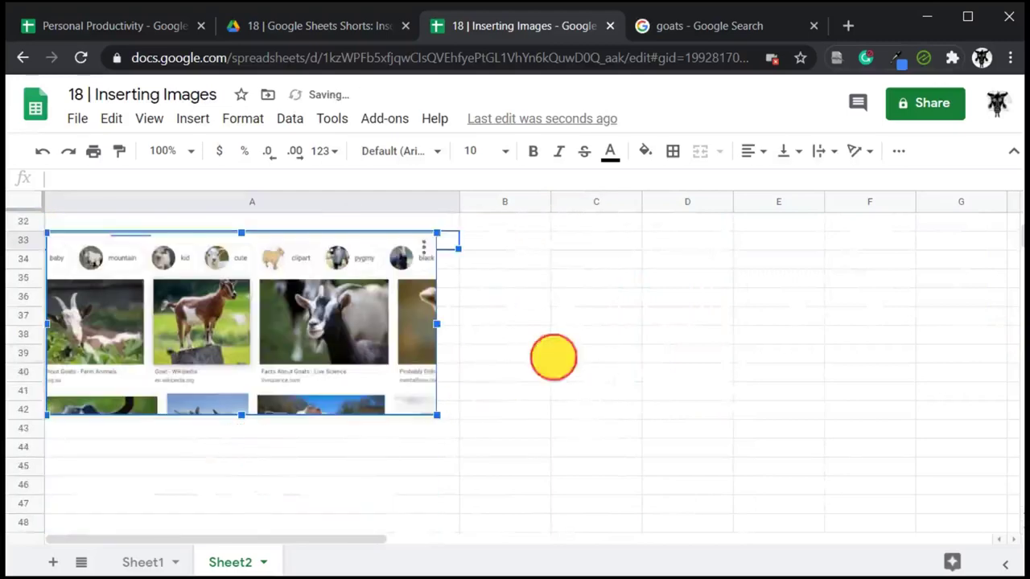
pyautogui.moveTo(552, 356); pyautogui.dragTo(505, 354)
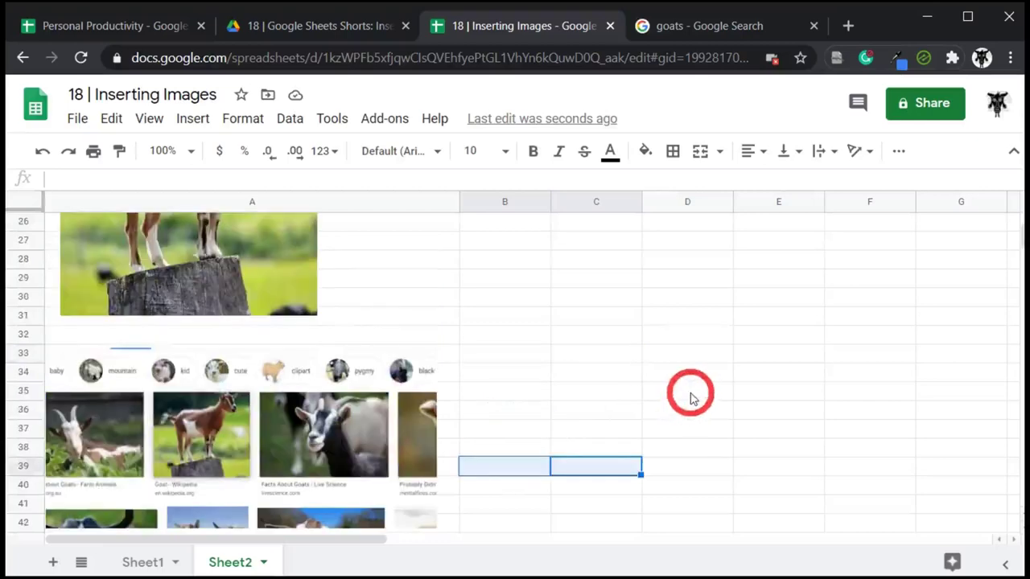
pyautogui.scroll(2, 690, 396)
pyautogui.scroll(8, 690, 403)
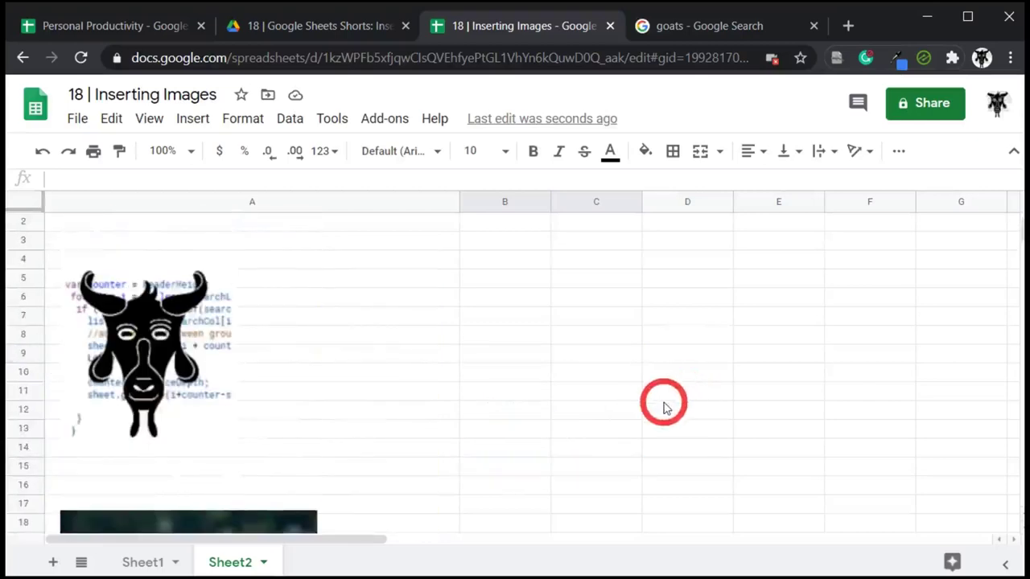